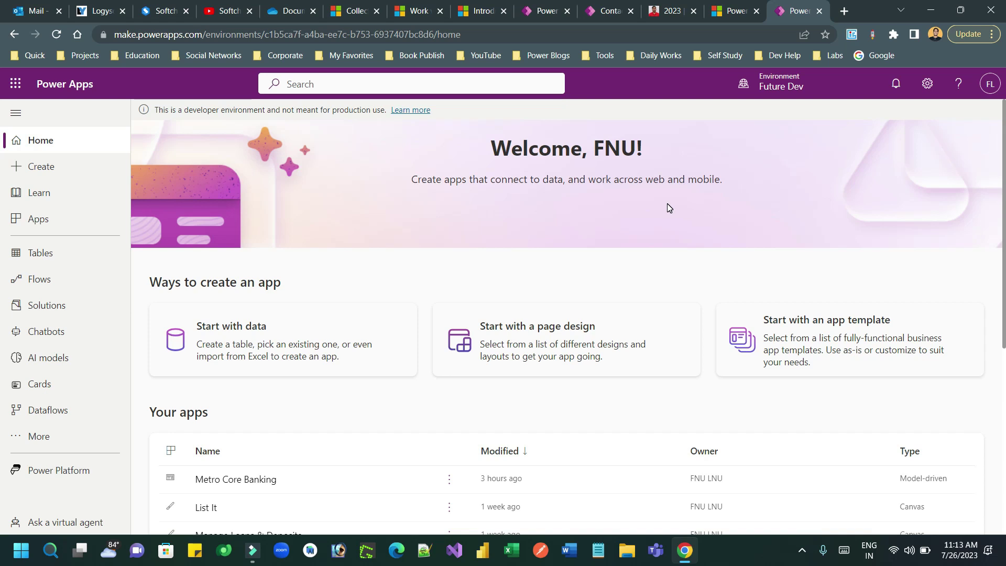
Leave the Power Apps maker portal and launch Power BI Desktop from the taskbar.
left_click(60, 471)
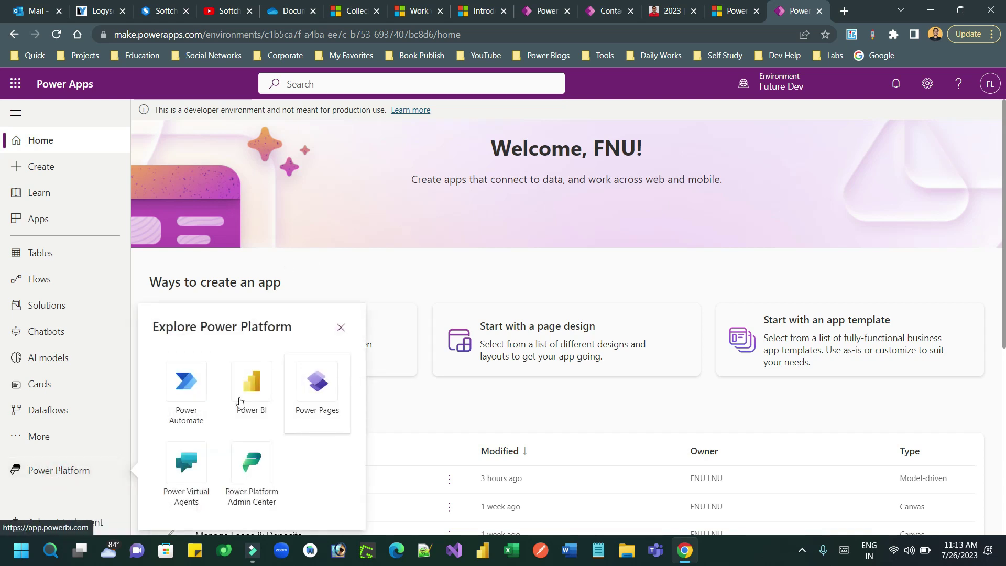
left_click(456, 288)
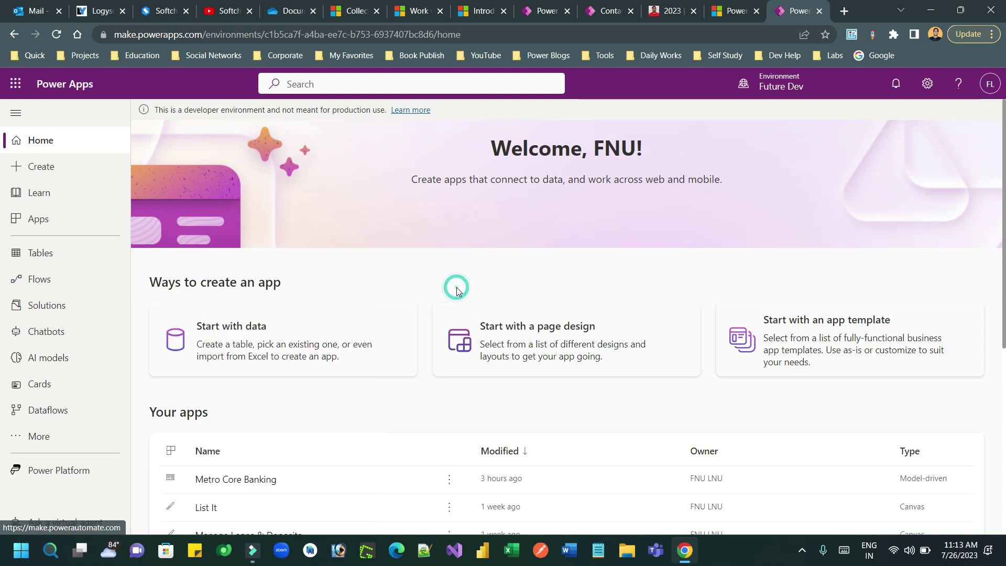
left_click(482, 550)
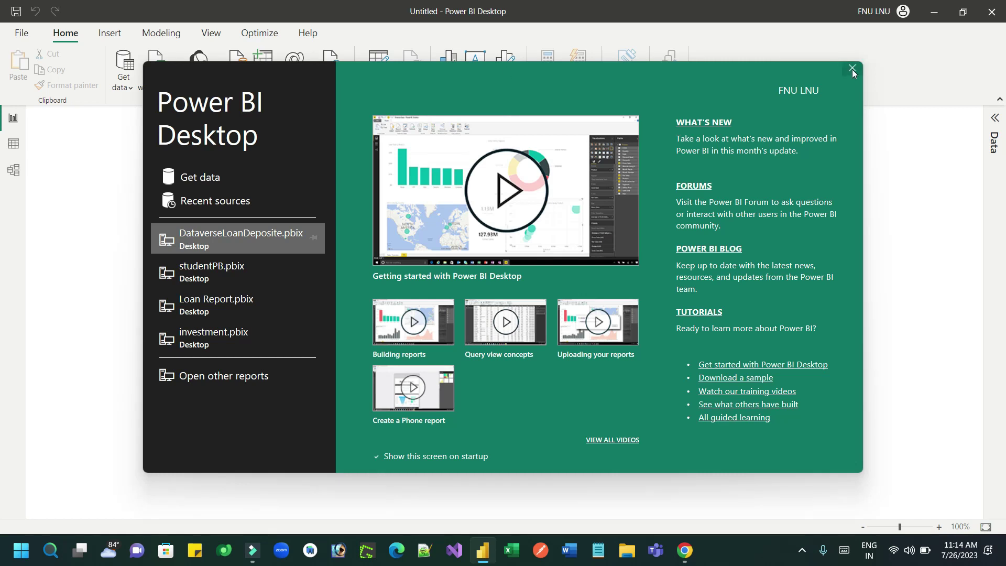
Dismiss the start screen, expand the Data pane, and start an OData Feed connection from Get data.
left_click(851, 70)
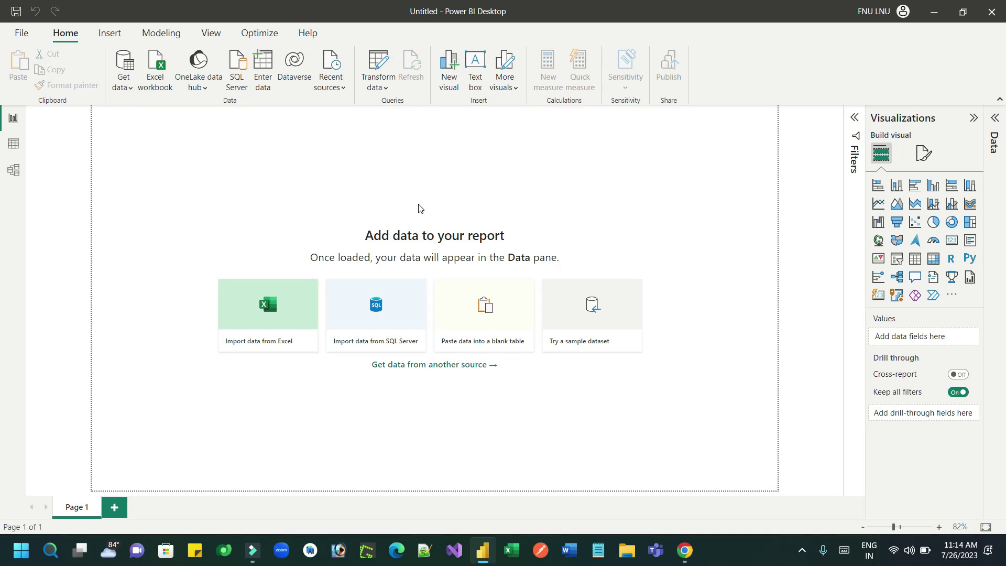
left_click(996, 118)
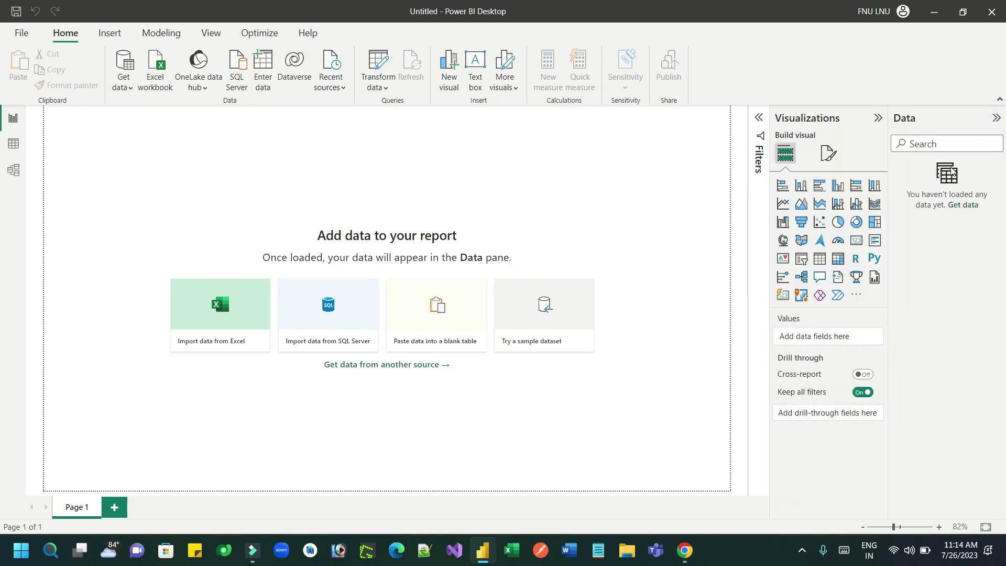
left_click(963, 206)
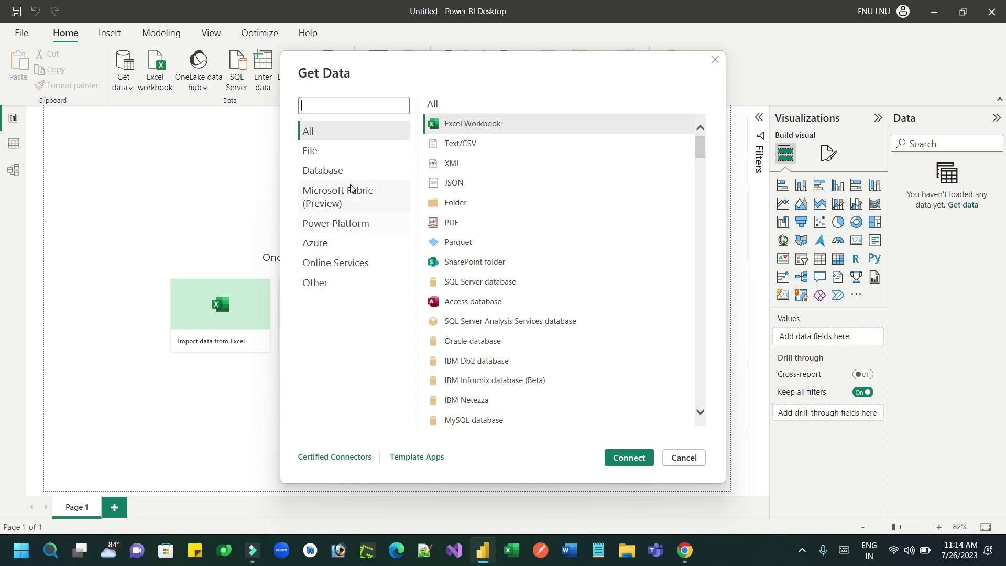
type("odata")
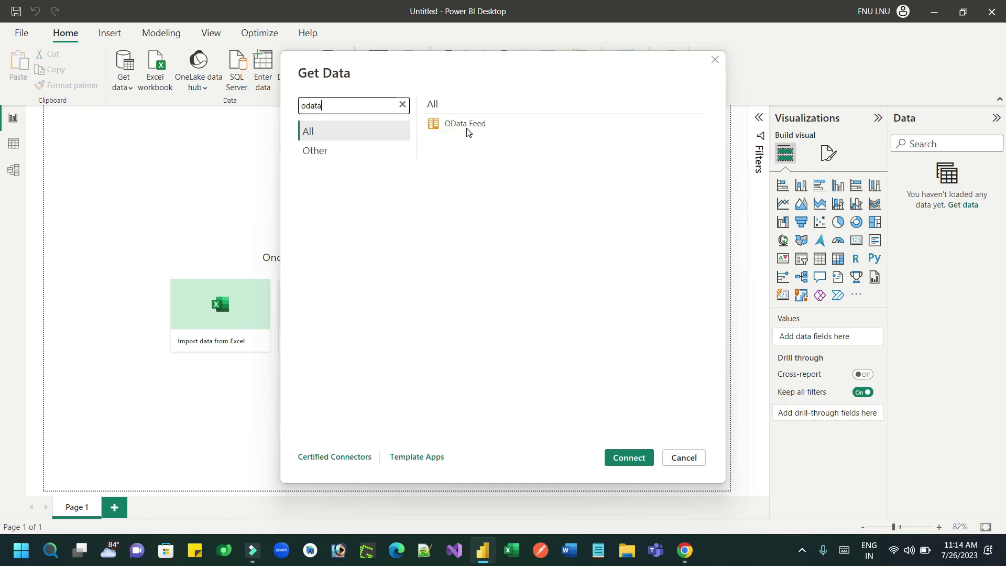
left_click(466, 126)
left_click(649, 460)
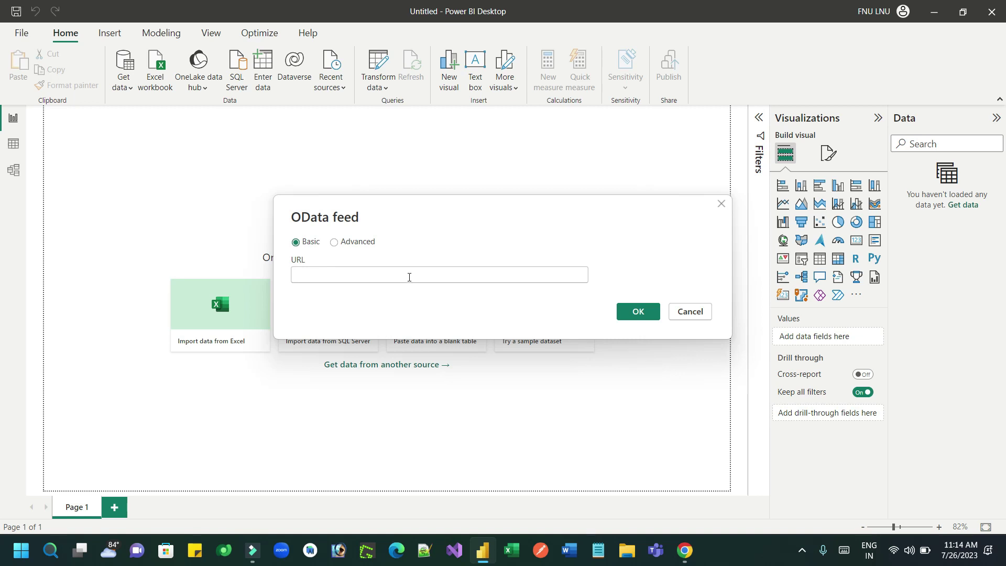
left_click(333, 242)
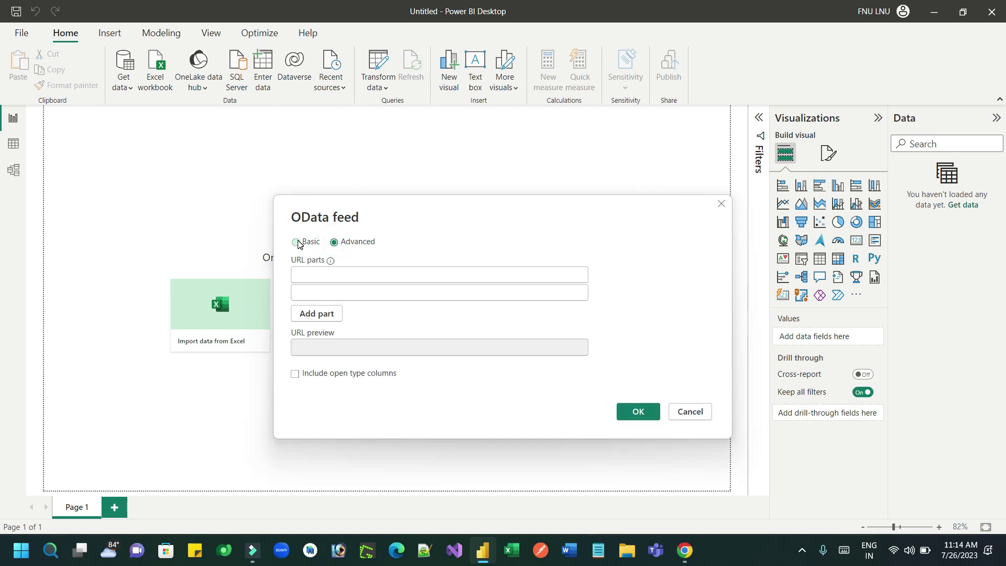
left_click(296, 242)
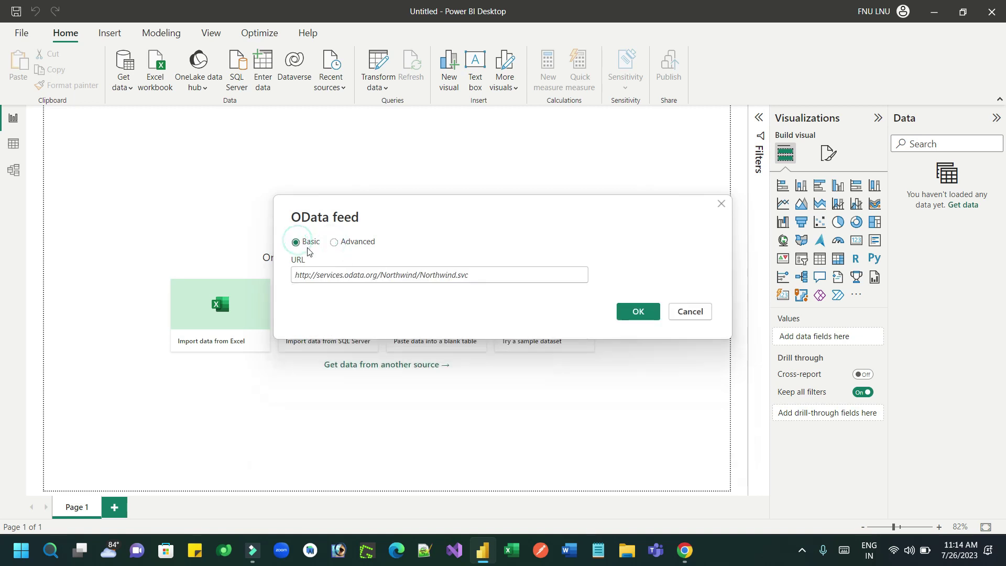
Copy the Web API endpoint URL from Power Apps Settings > Developer resources.
left_click(685, 551)
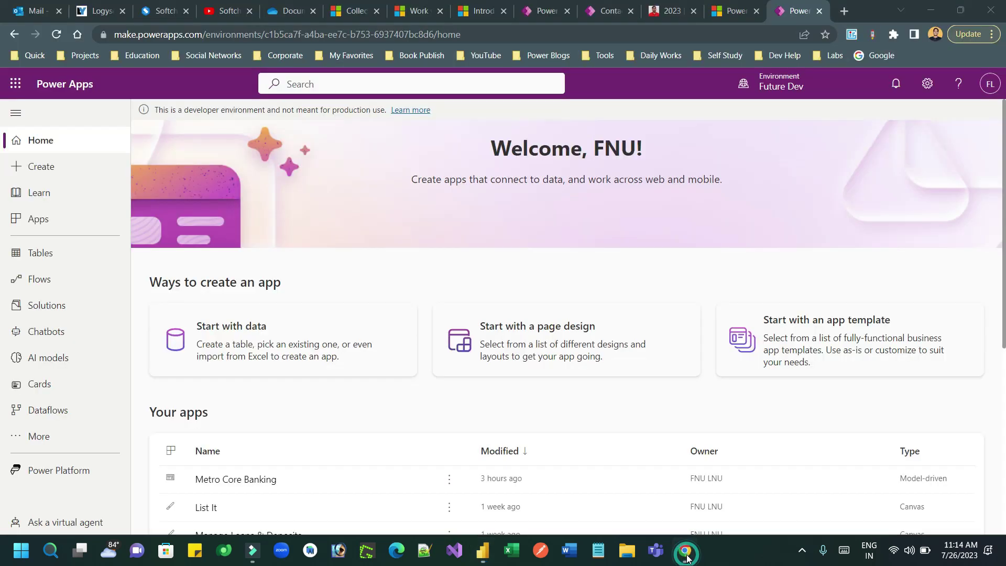
left_click(927, 85)
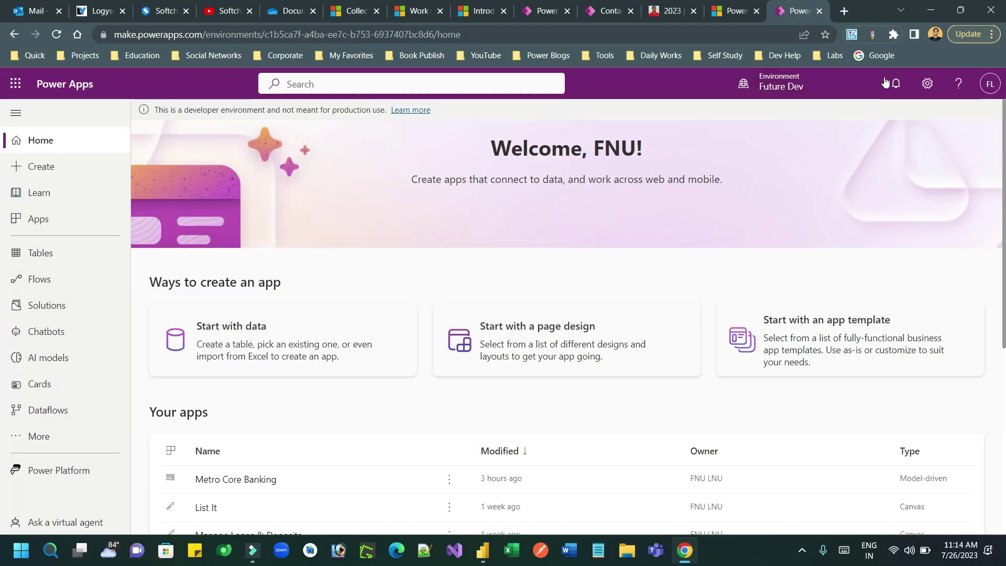
left_click(927, 84)
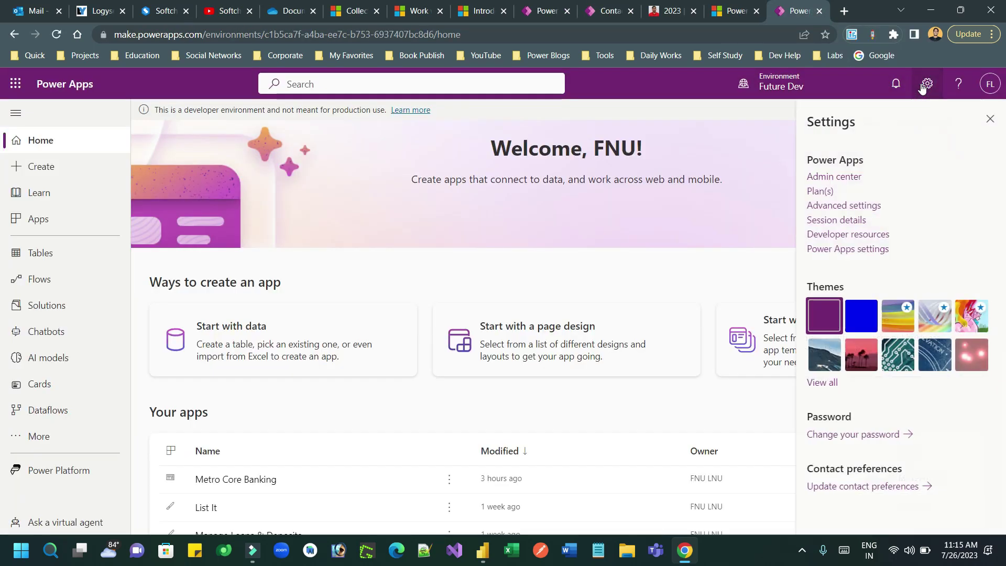
left_click(844, 234)
triple_click(823, 302)
key("ctrl+c")
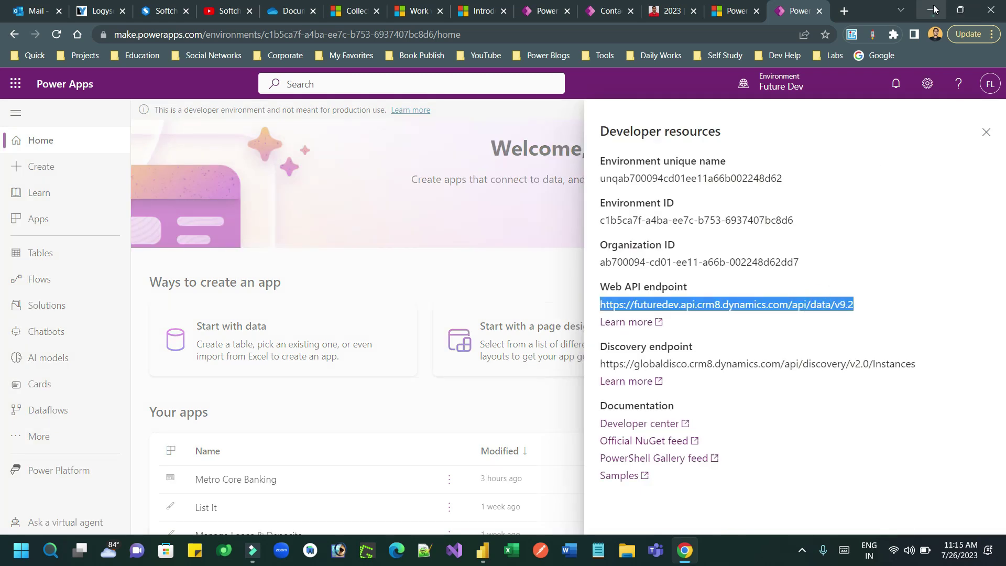
Paste the Web API endpoint as the OData feed URL and confirm to open the Navigator.
left_click(931, 10)
left_click(466, 270)
key("ctrl+v")
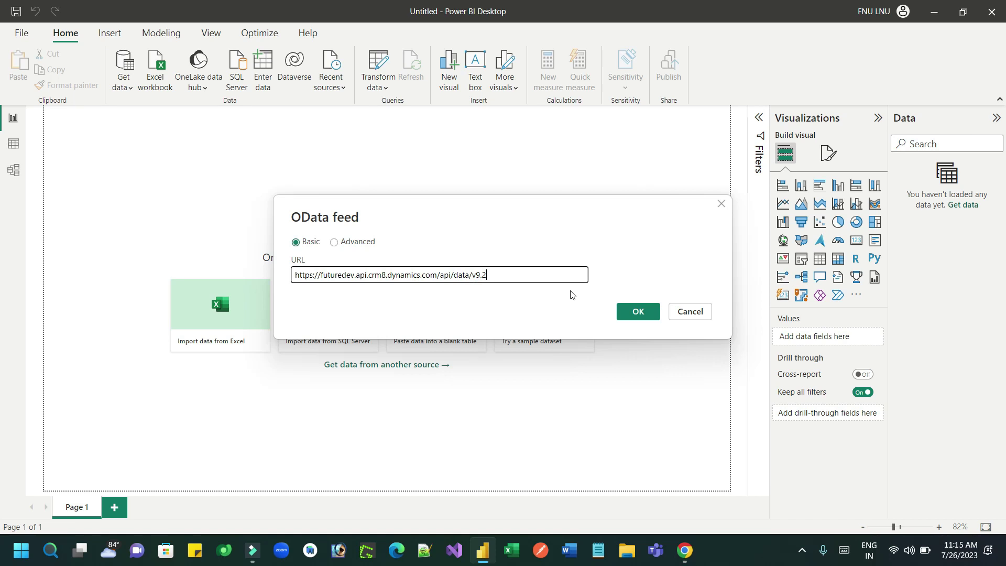
left_click(640, 311)
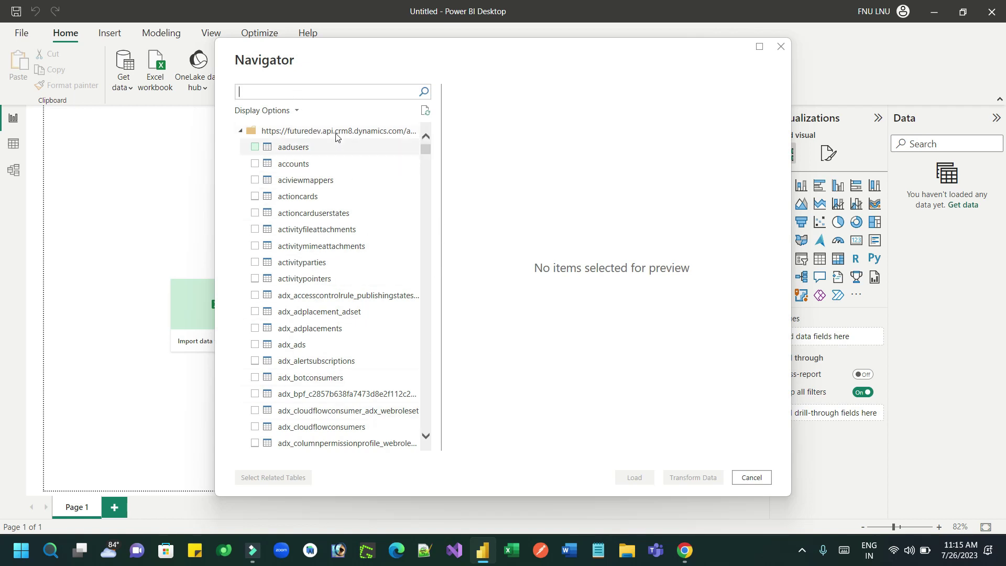
Search the Navigator for 'contac', tick the contacts table and load it.
left_click(326, 92)
type("cont")
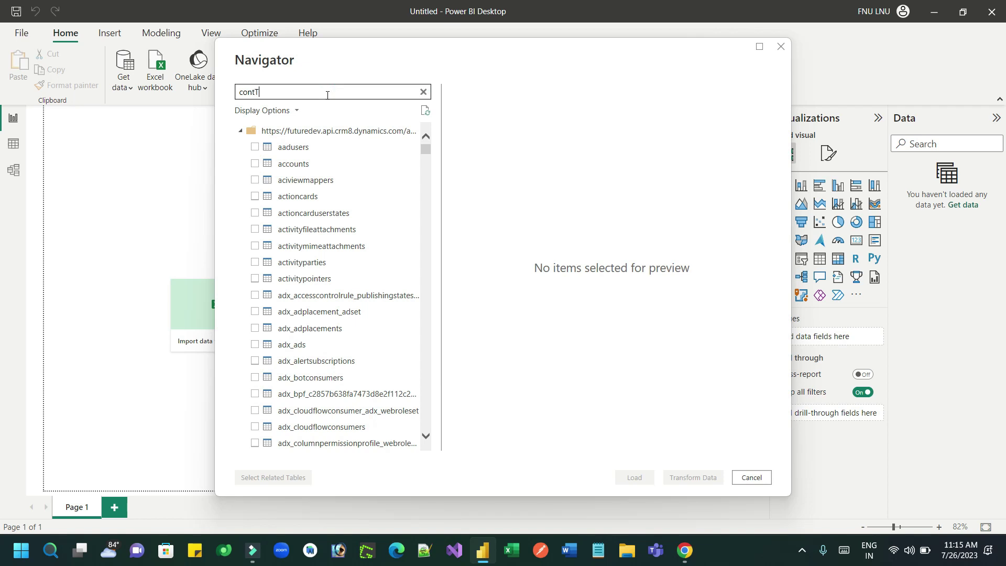
type("act")
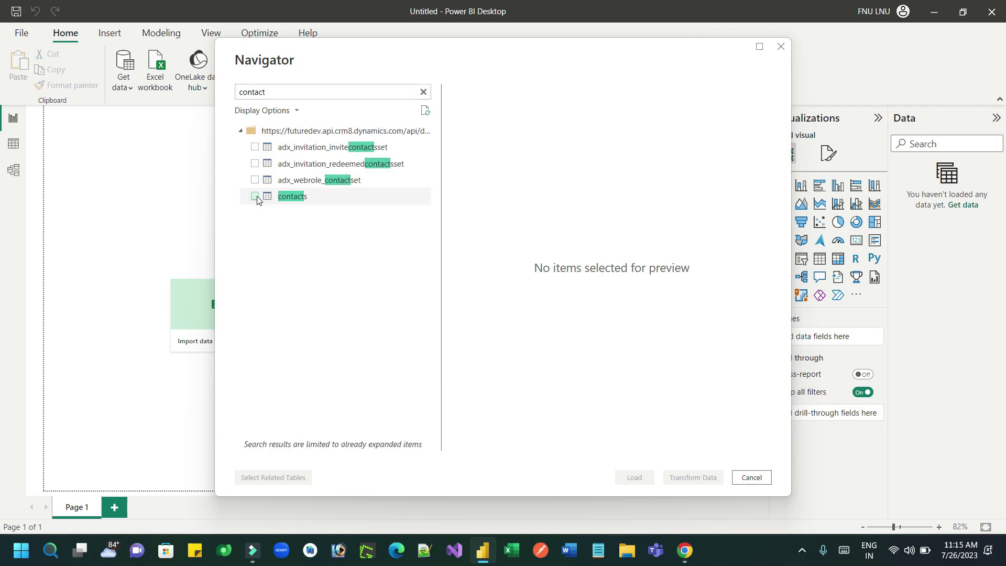
left_click(254, 196)
left_click(635, 477)
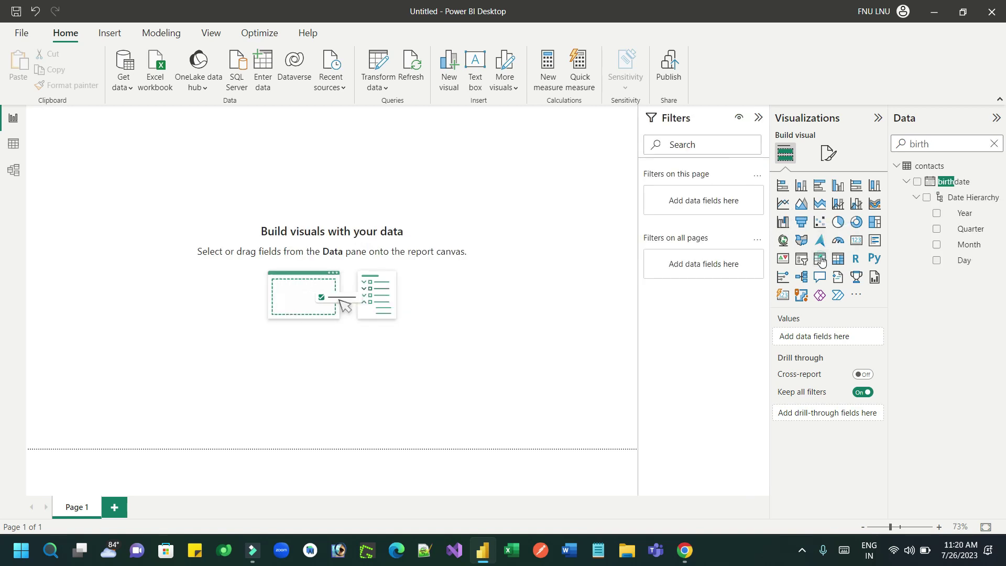
Add a Table visual with the contacts fullname field and the birthdate hierarchy.
left_click(819, 258)
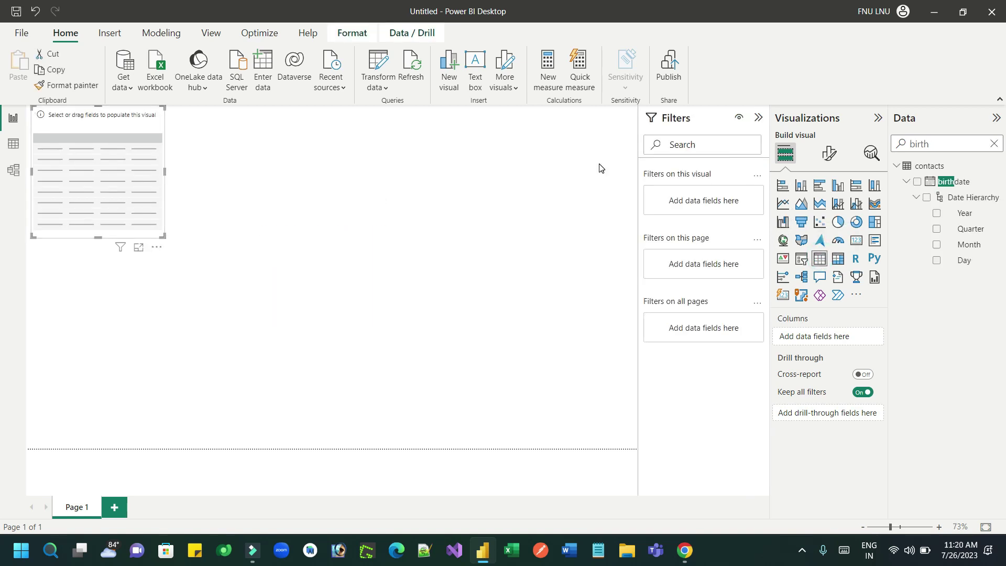
double_click(923, 144)
type("full")
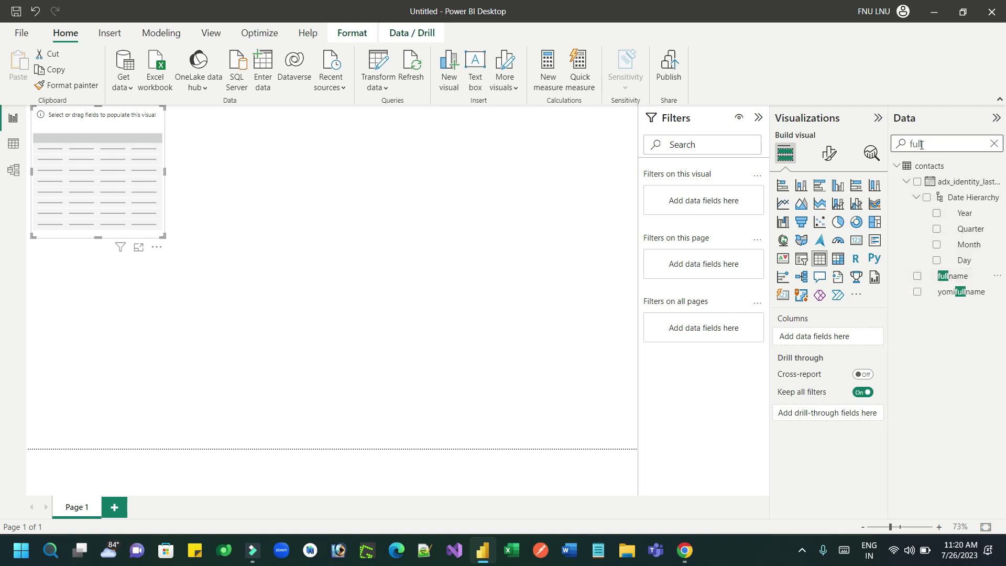
left_click(916, 275)
double_click(913, 144)
type("bir")
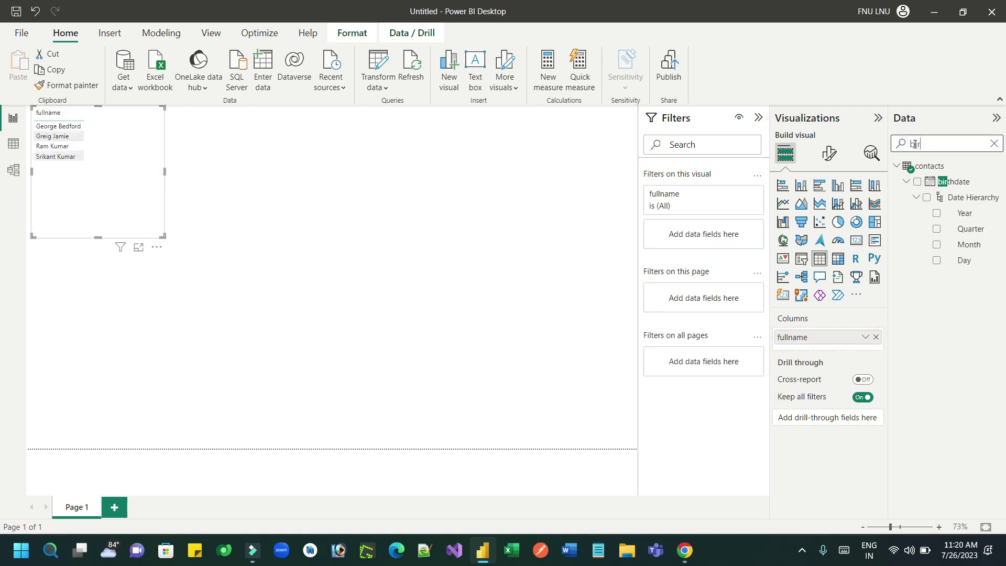
type("thda")
left_click(917, 182)
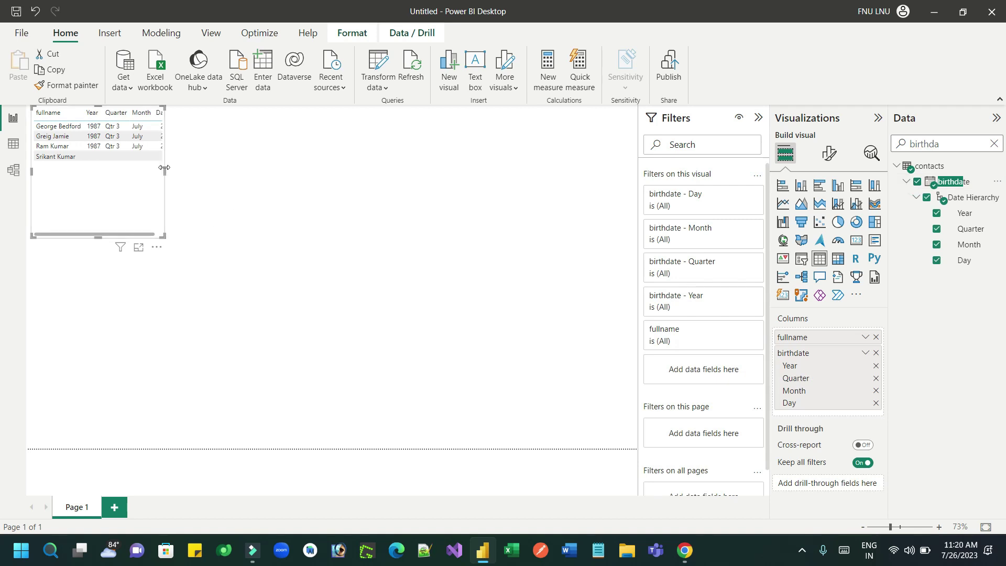
Resize the table and drop the Quarter level, keeping birthdate Year, Month and Day.
left_click_drag(163, 236, 180, 255)
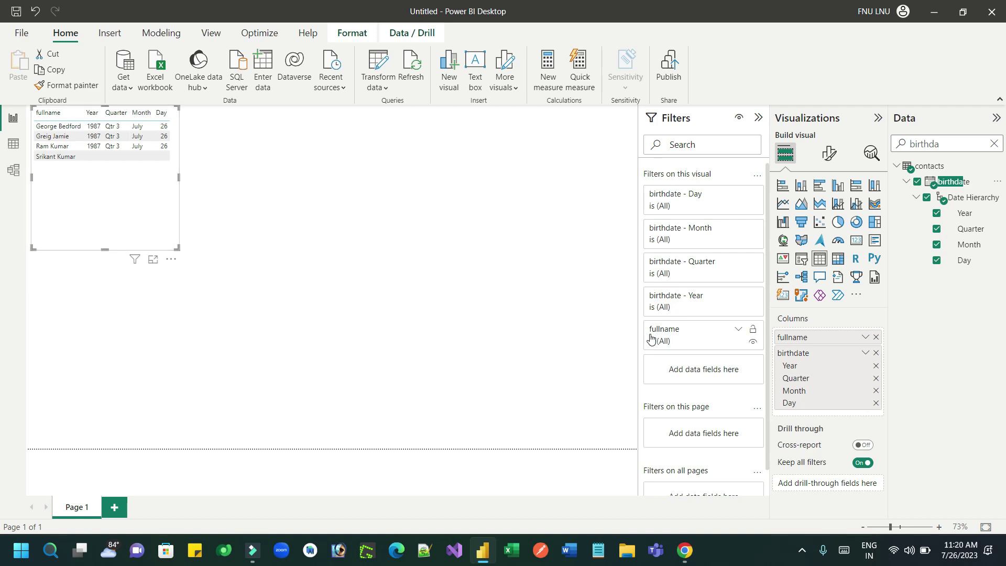
left_click(876, 379)
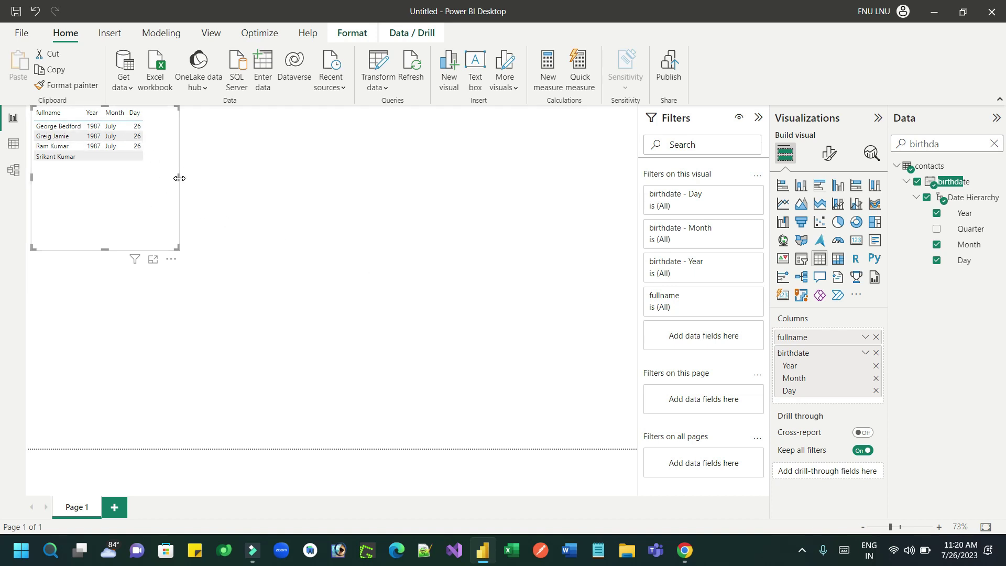
left_click_drag(179, 178, 165, 178)
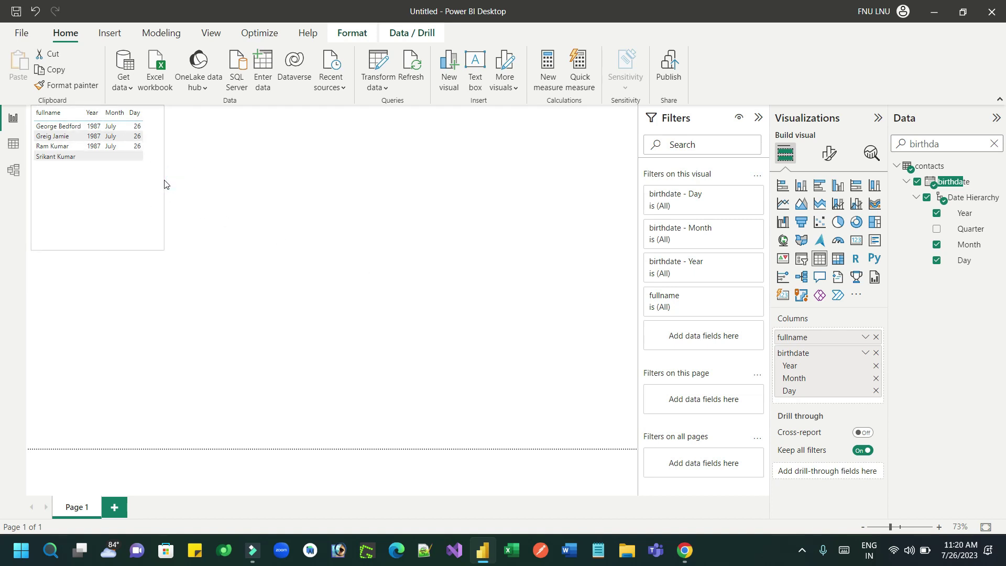
left_click(400, 192)
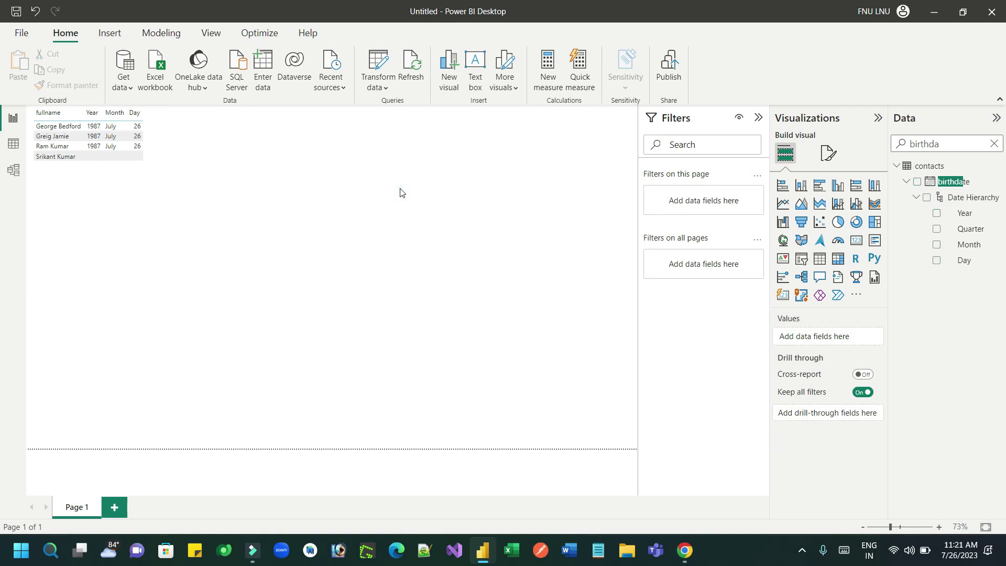
Add and enlarge a Power Apps visual, then feed it the contacts fullname field.
left_click(822, 296)
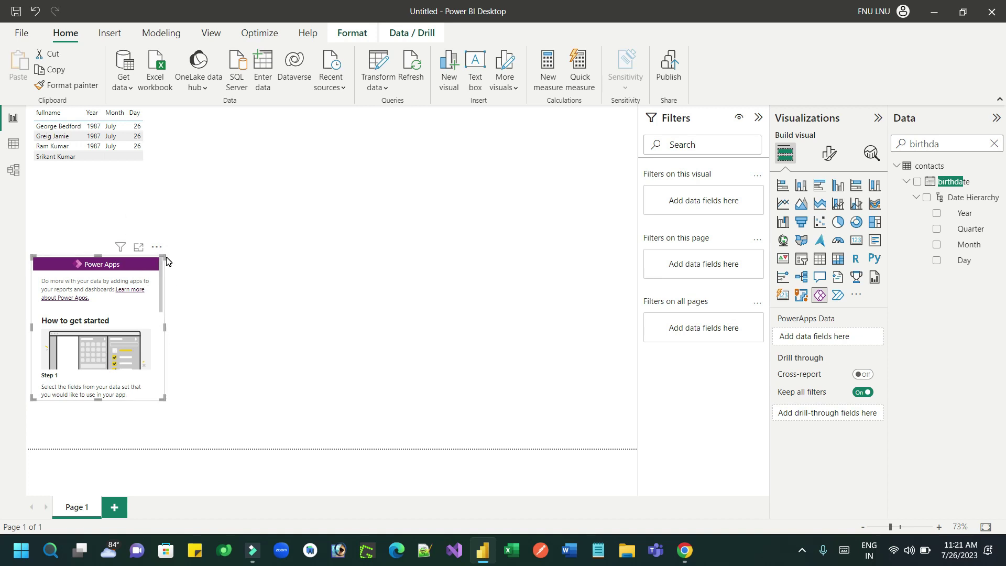
left_click_drag(165, 256, 376, 182)
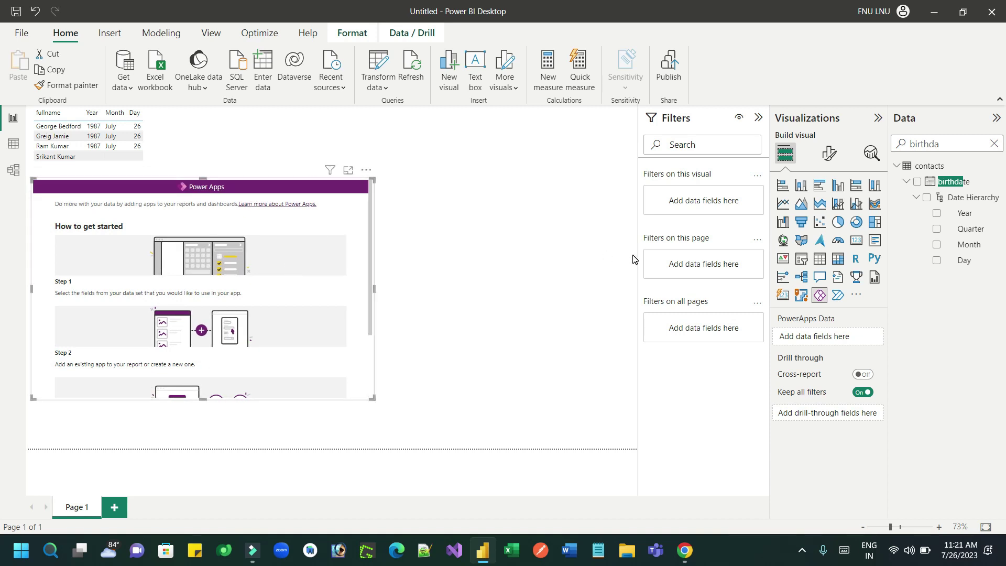
left_click(927, 144)
key("ctrl+a")
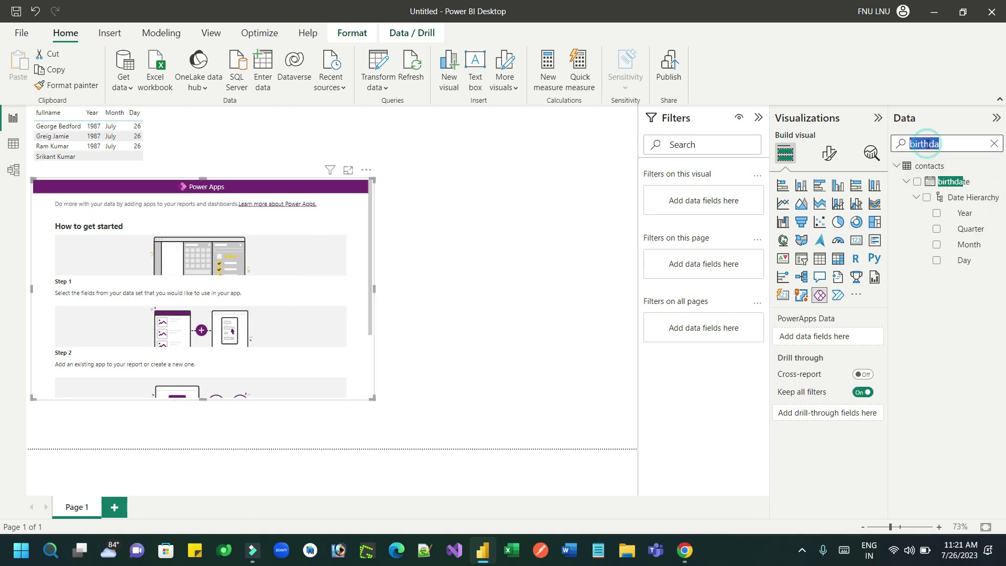
type("fulla")
key("BackSpace")
type("nam")
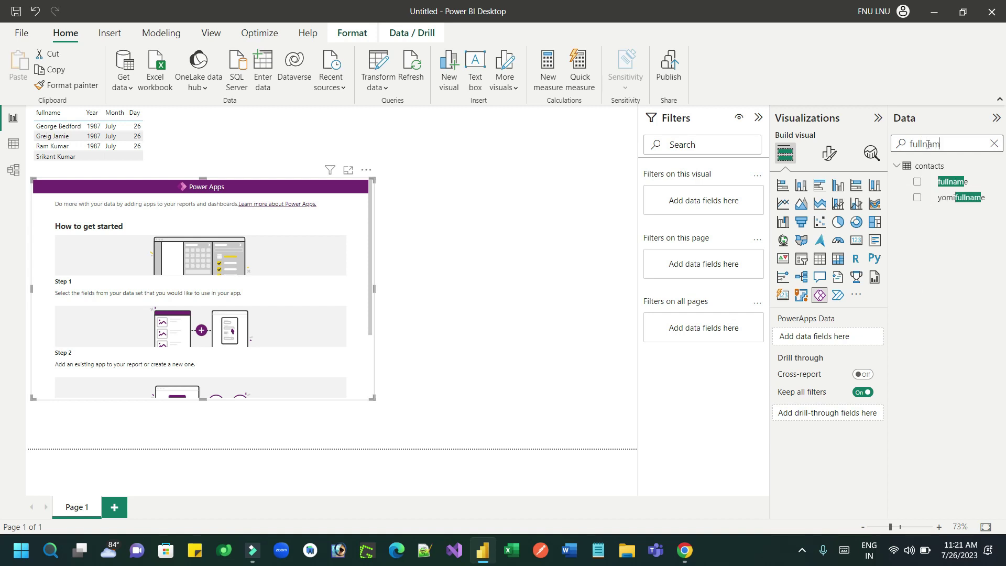
left_click(916, 182)
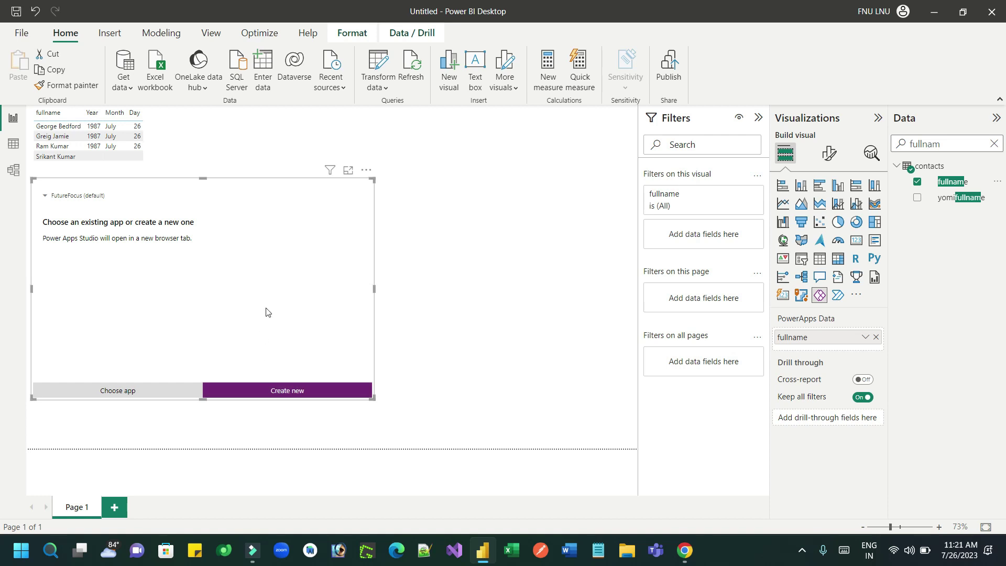
Switch the Power Apps visual to the Future Dev environment, create a new app, and open it in Studio.
left_click(89, 198)
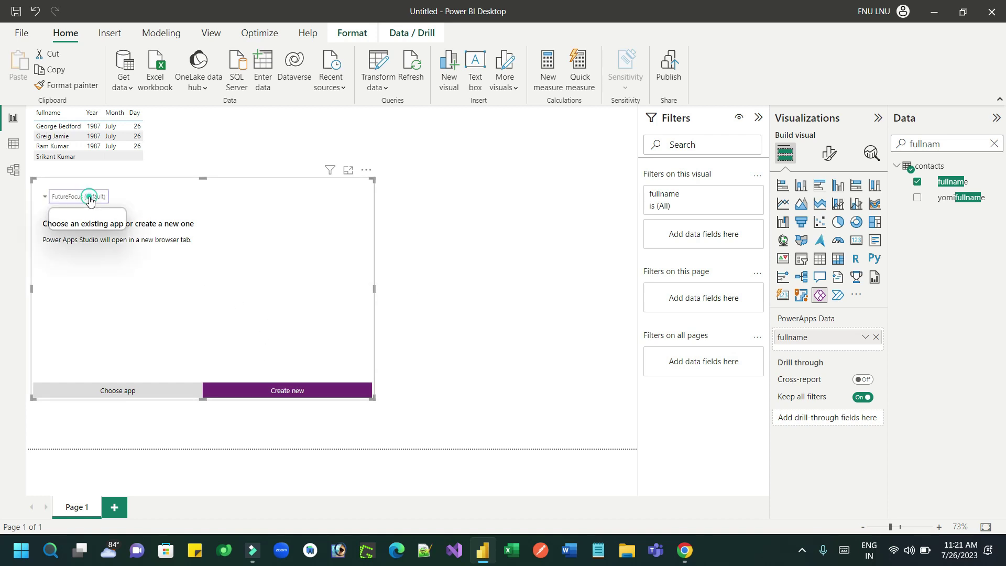
left_click(84, 222)
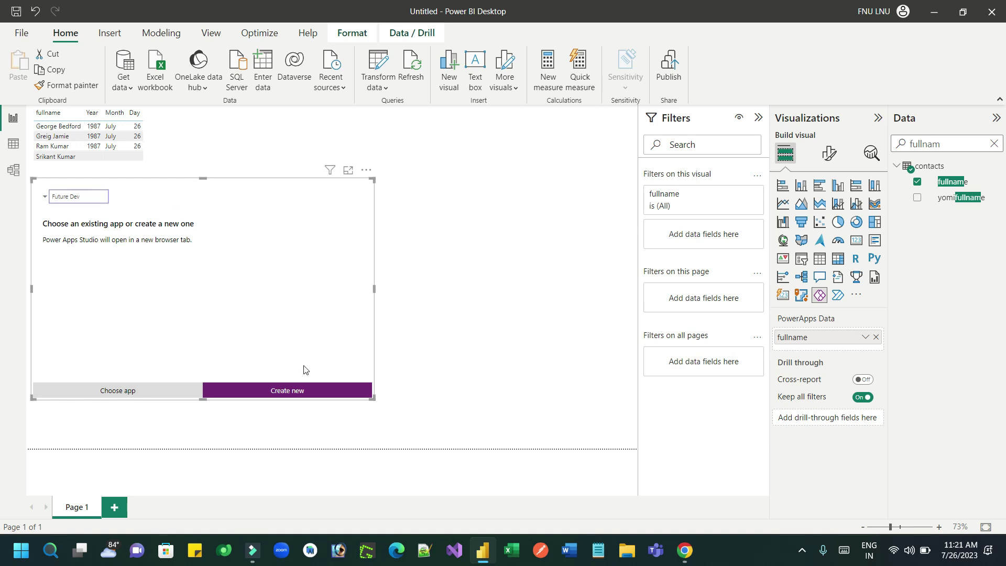
left_click(304, 392)
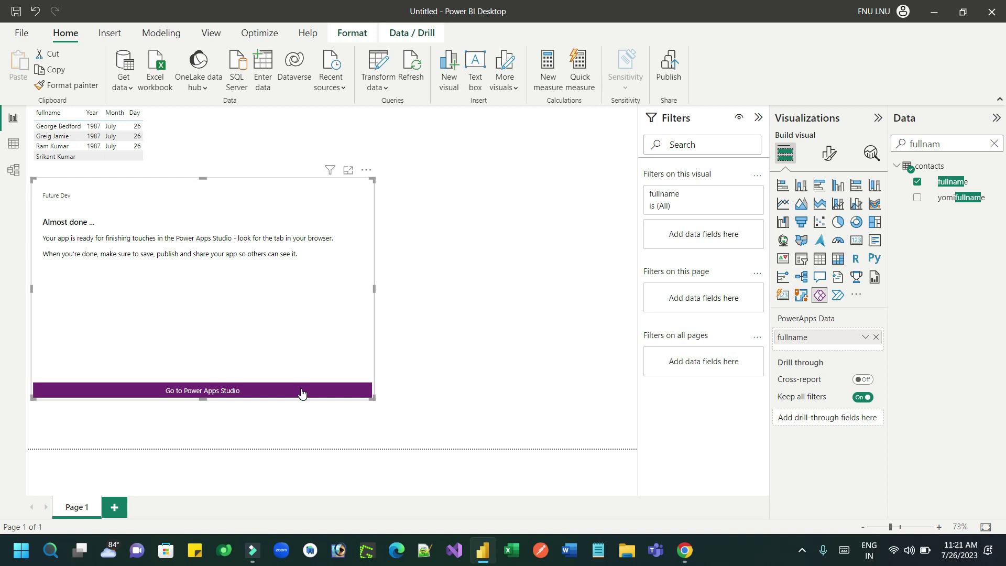
left_click(301, 392)
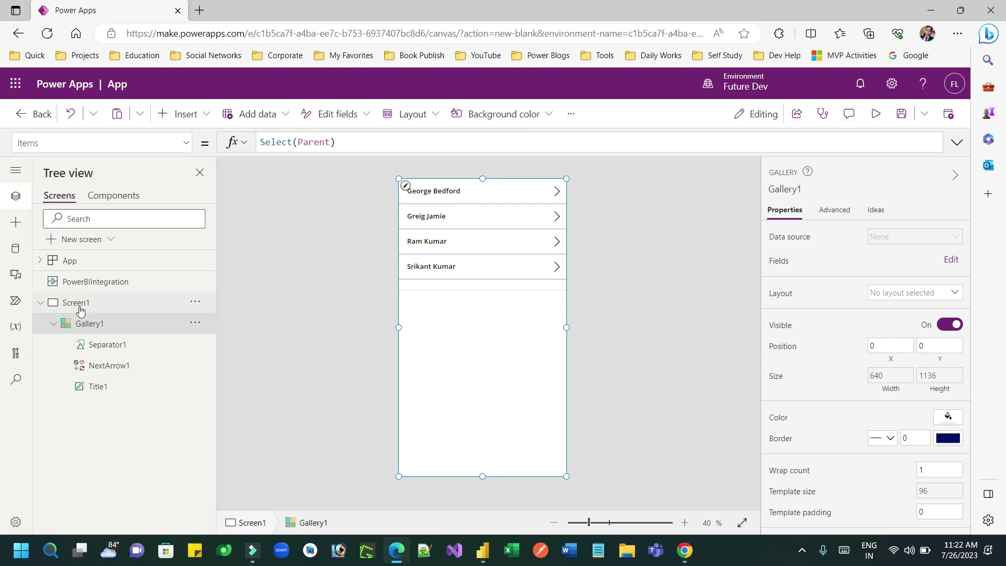
Inspect the PowerBIIntegration object and the app's data sources, then select the Contacts edit form.
left_click(76, 284)
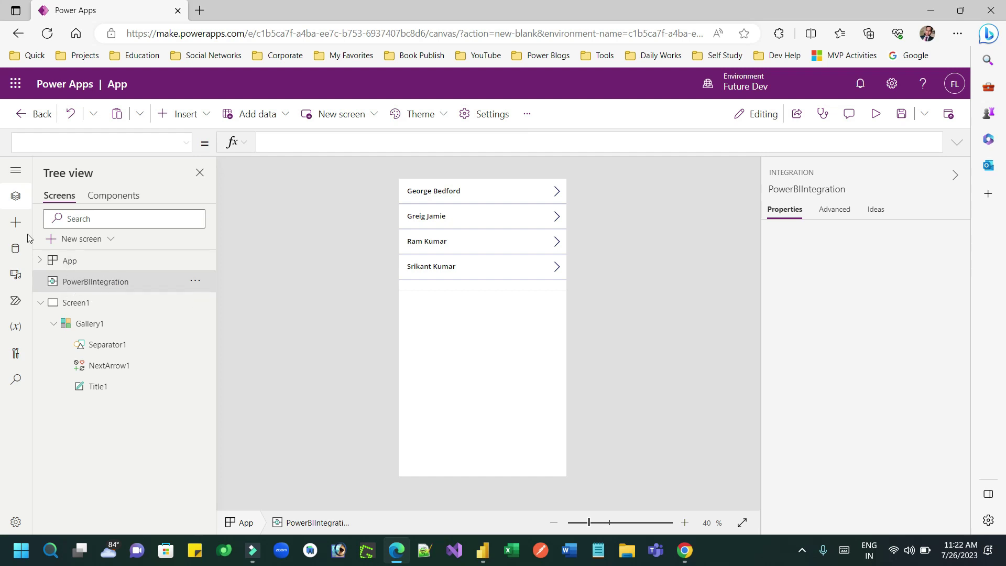
left_click(11, 245)
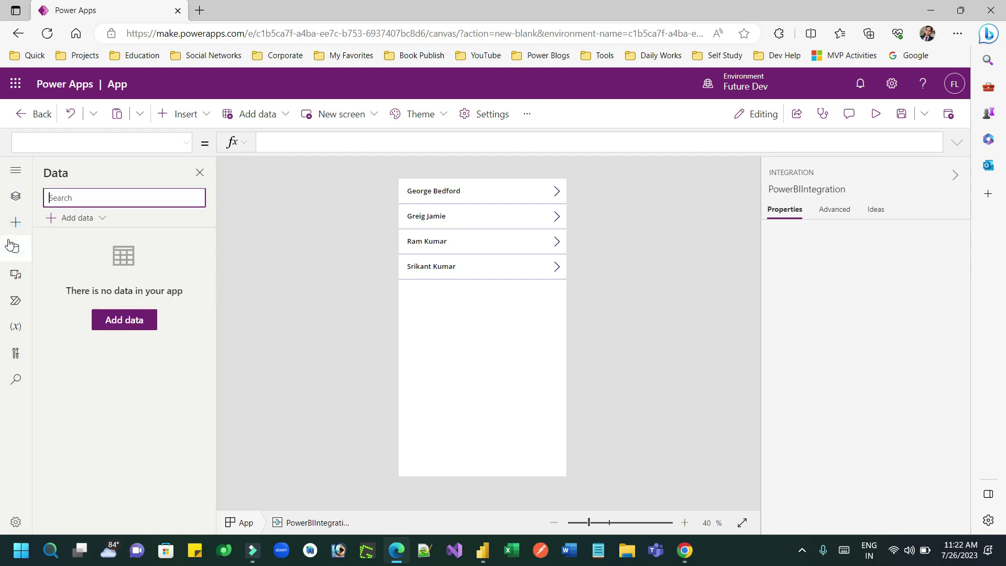
left_click(16, 195)
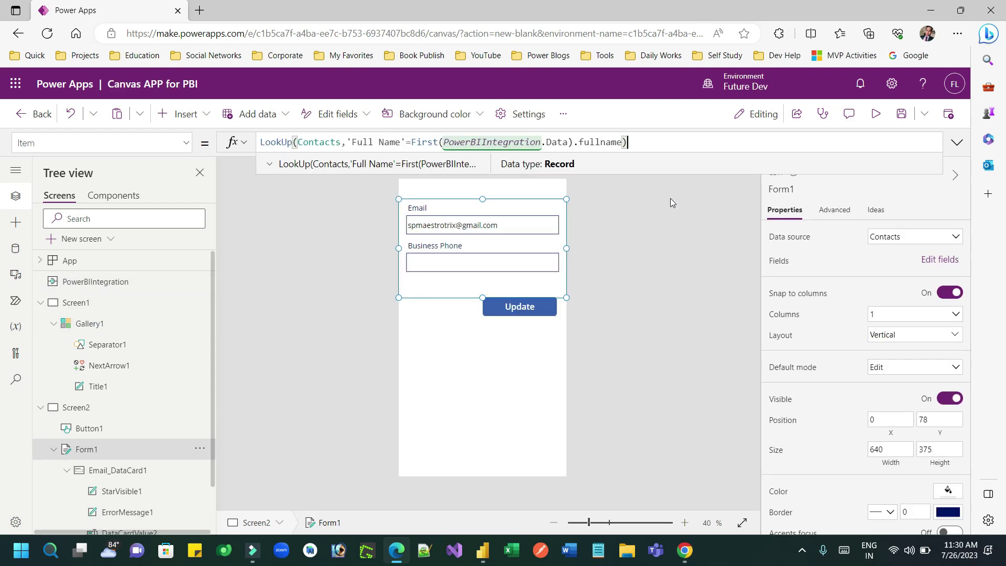
left_click(539, 280)
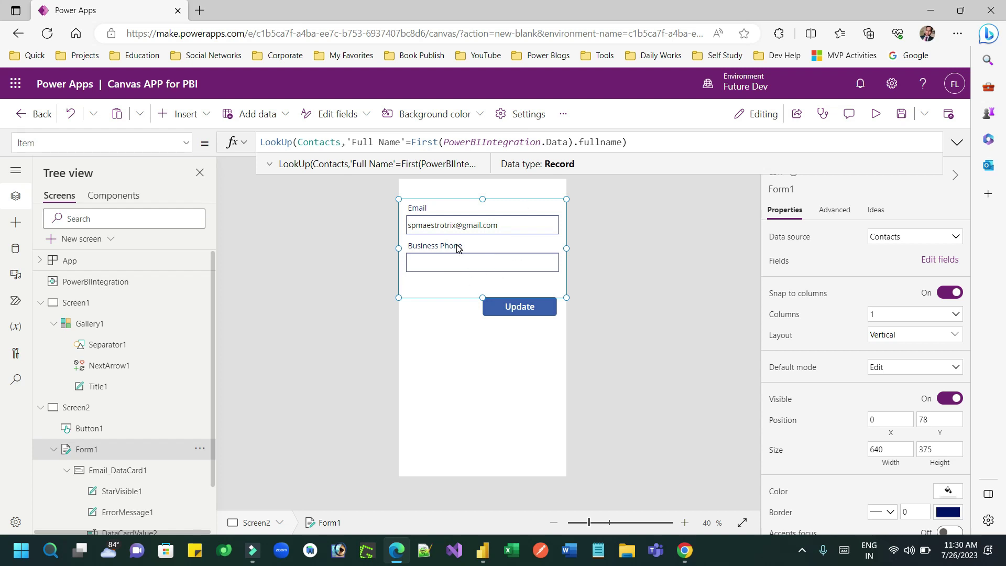
left_click(273, 141)
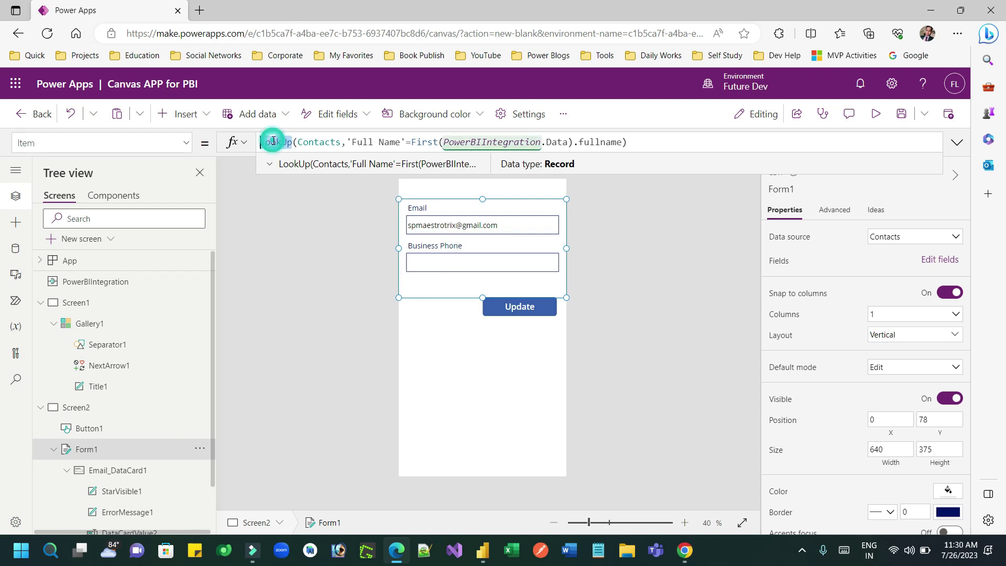
double_click(313, 140)
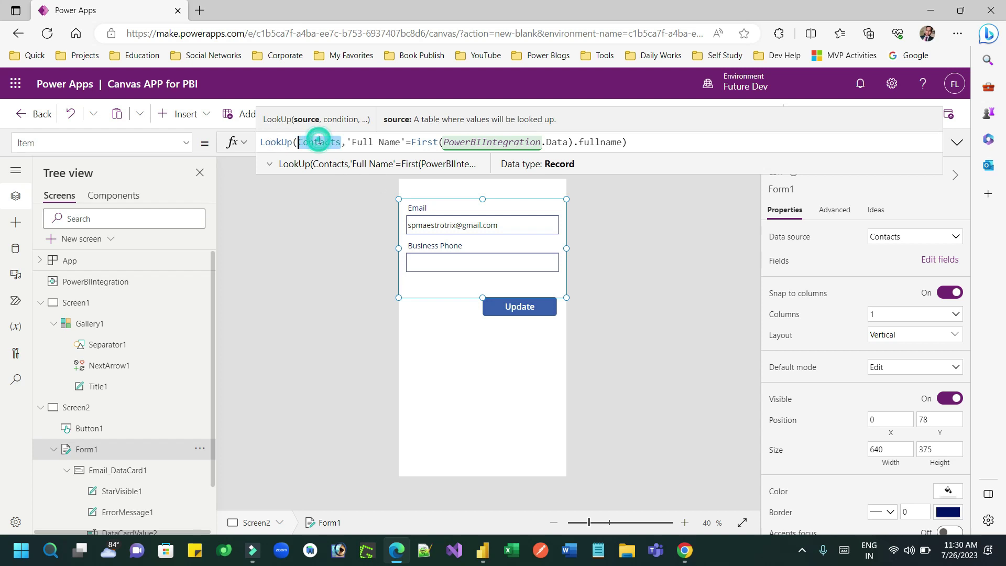
left_click(385, 141)
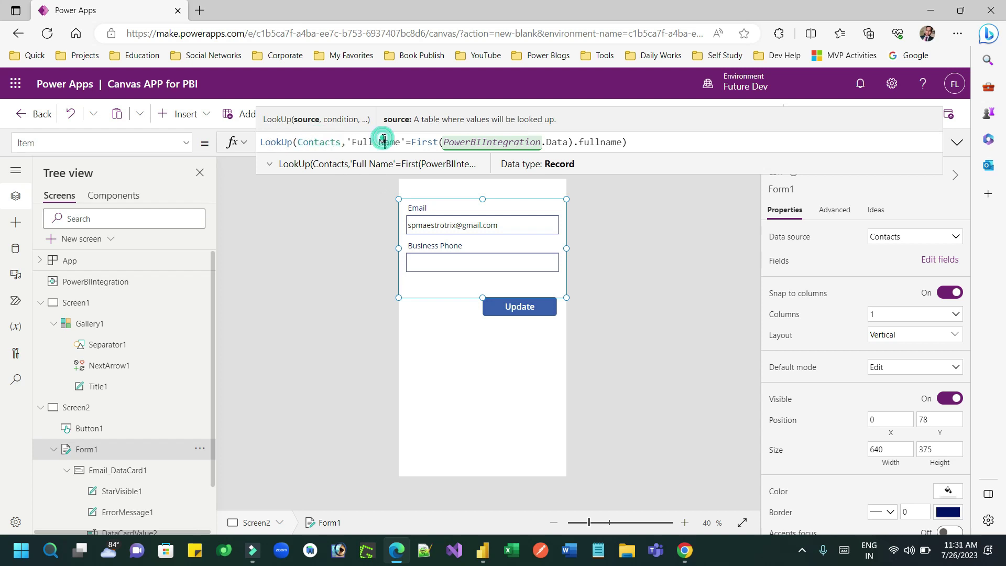
double_click(491, 141)
double_click(560, 141)
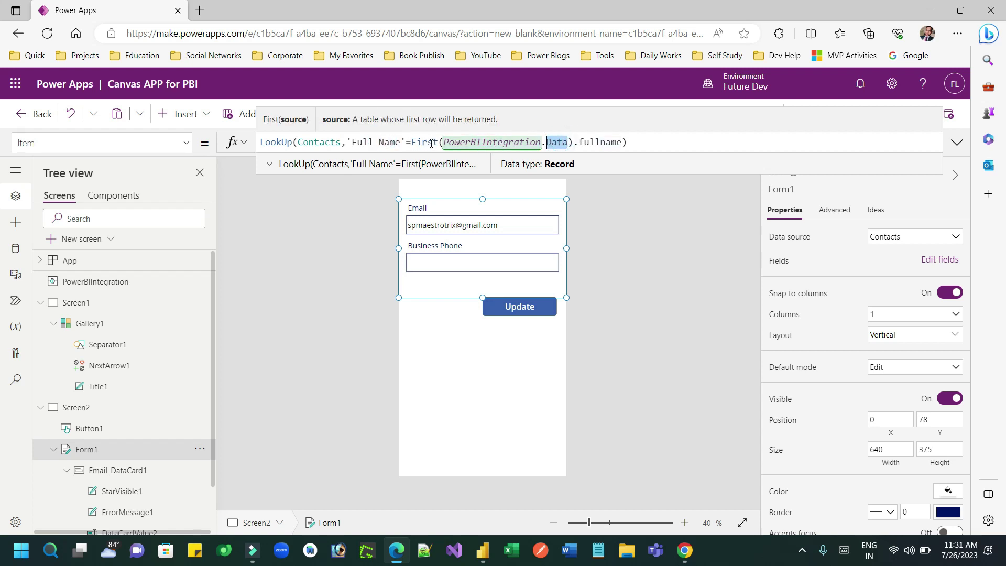
double_click(599, 141)
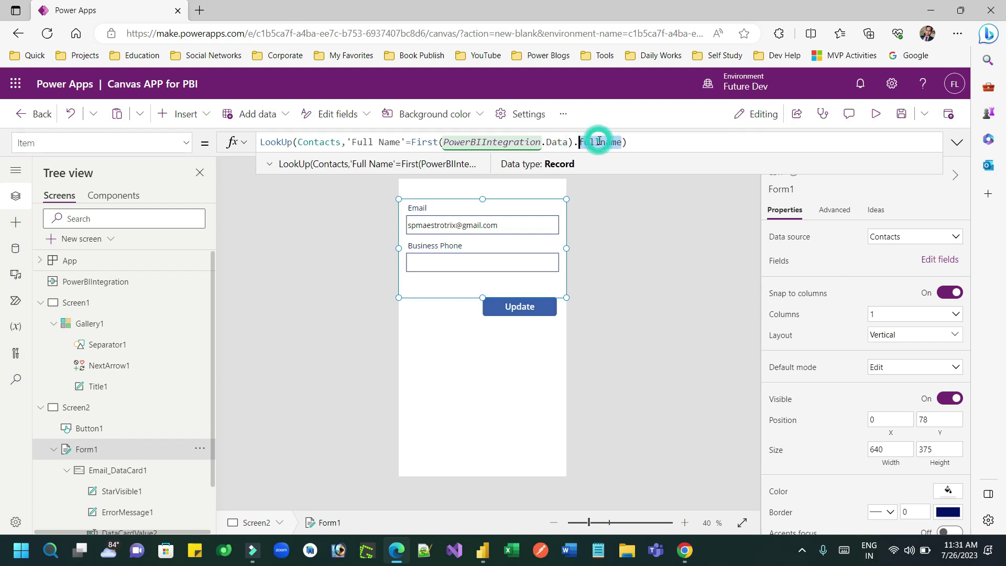
left_click(636, 142)
left_click_drag(635, 142, 260, 142)
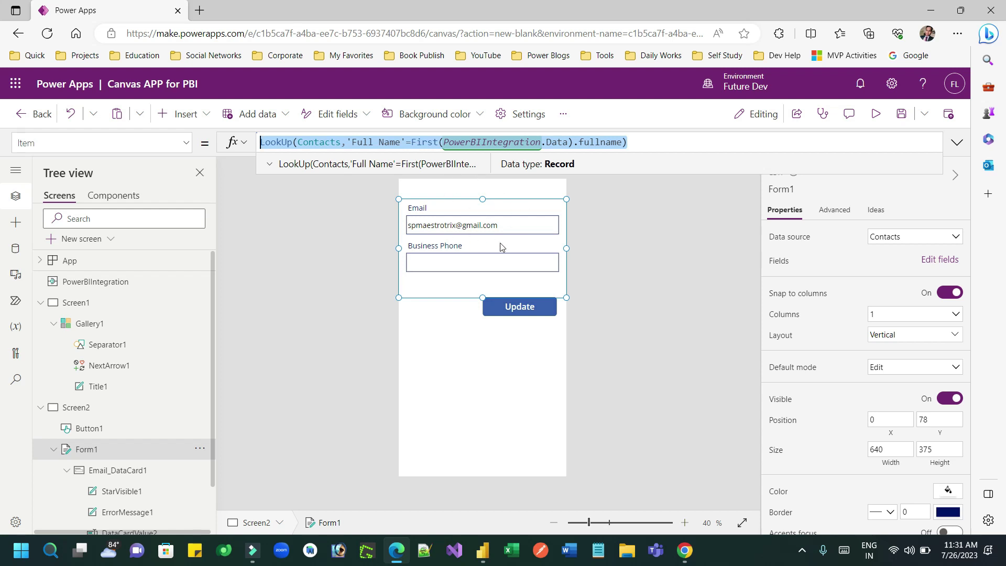
Delete Screen1, the original gallery screen.
left_click(113, 328)
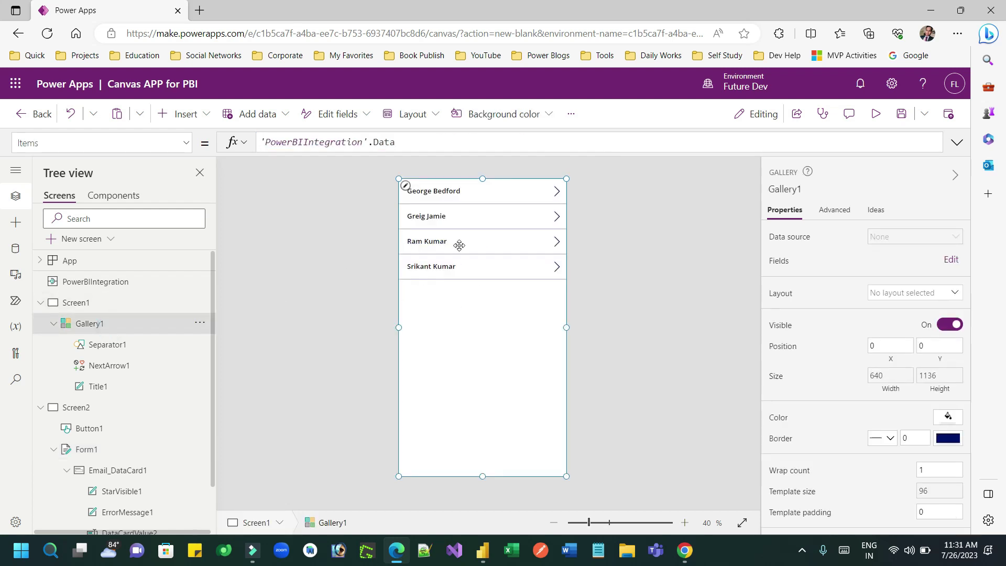
left_click(118, 303)
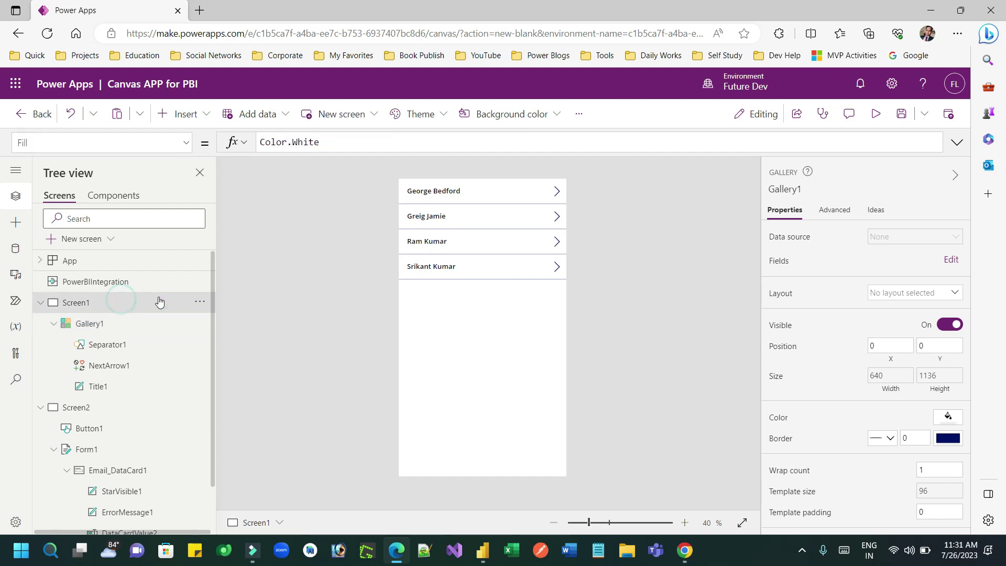
left_click(202, 303)
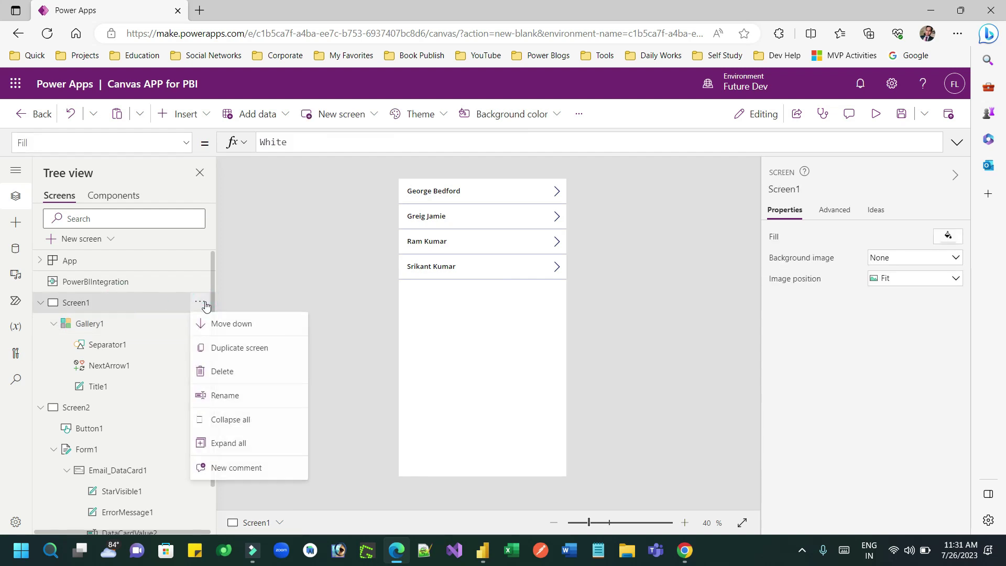
left_click(234, 371)
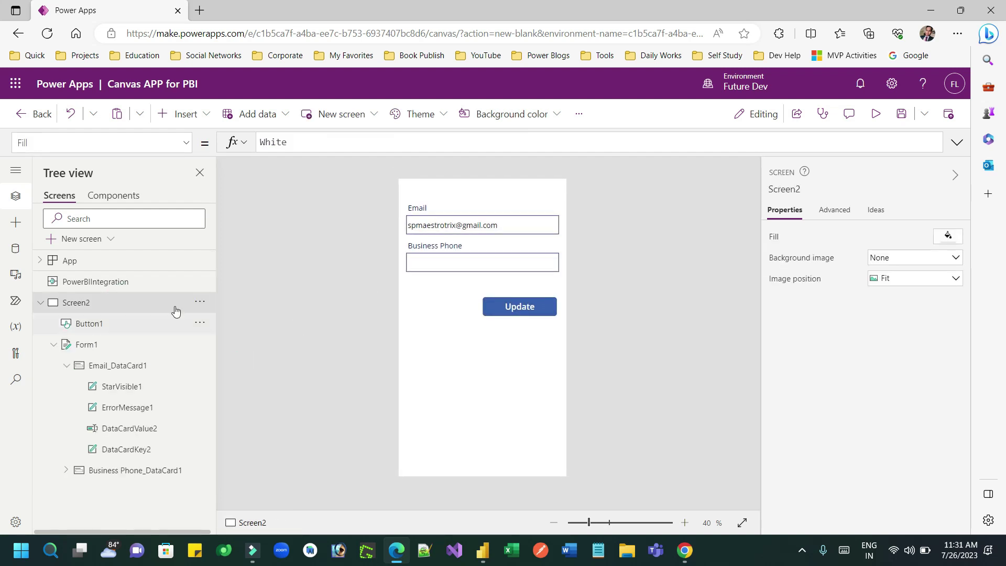
Rename Screen2 to HomeScreen and select its Contacts edit form.
left_click(200, 301)
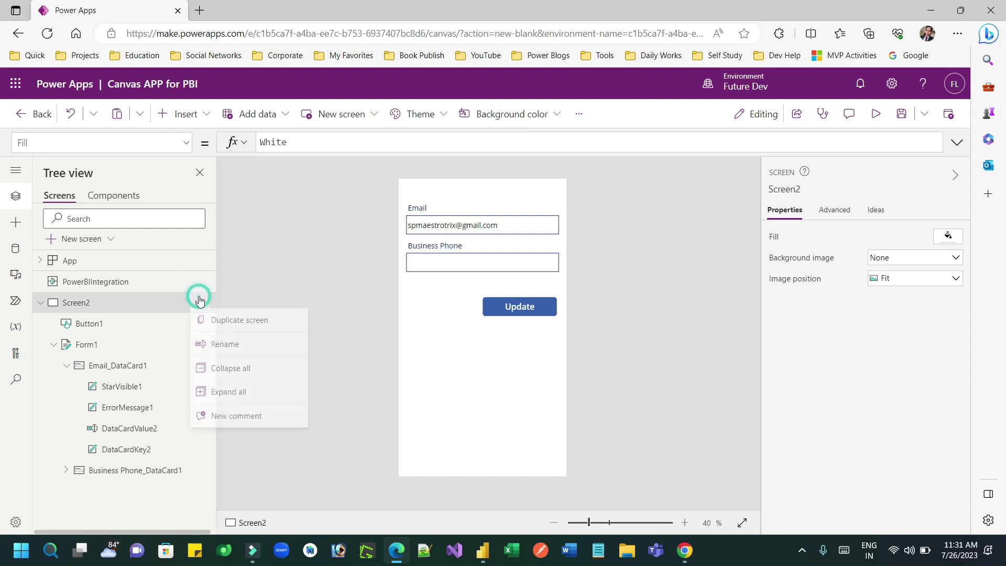
left_click(235, 347)
type("HomeScreen")
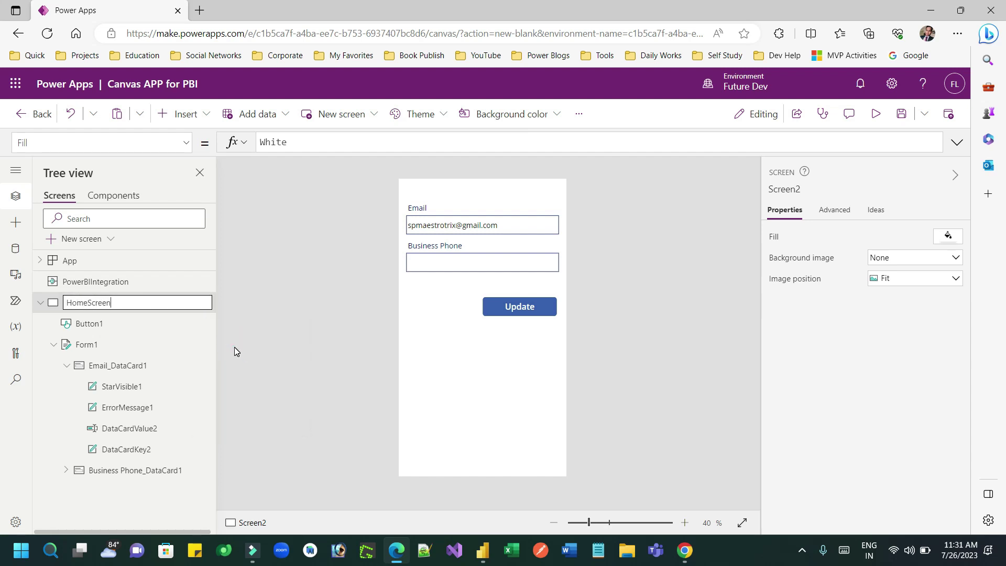
key("Return")
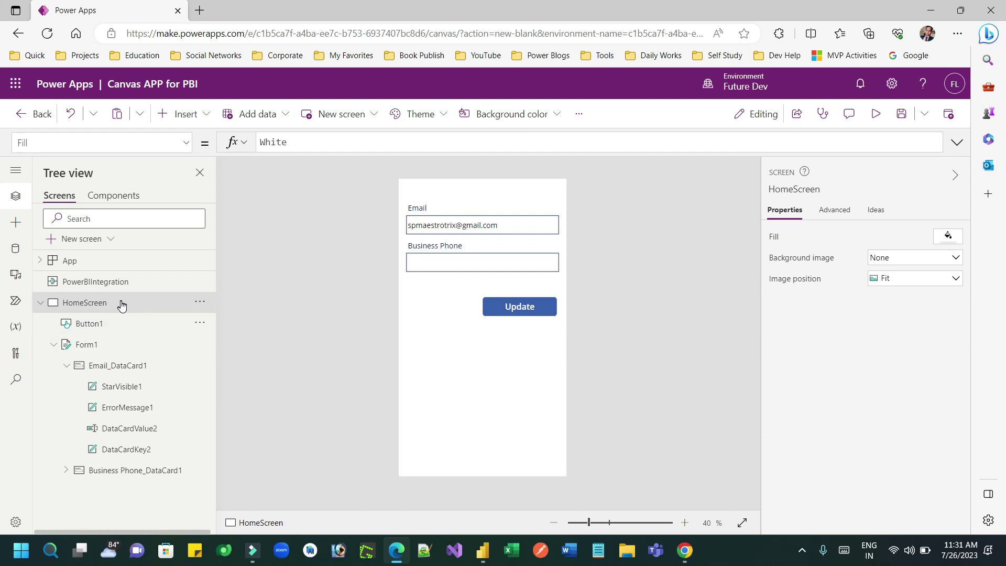
left_click(432, 290)
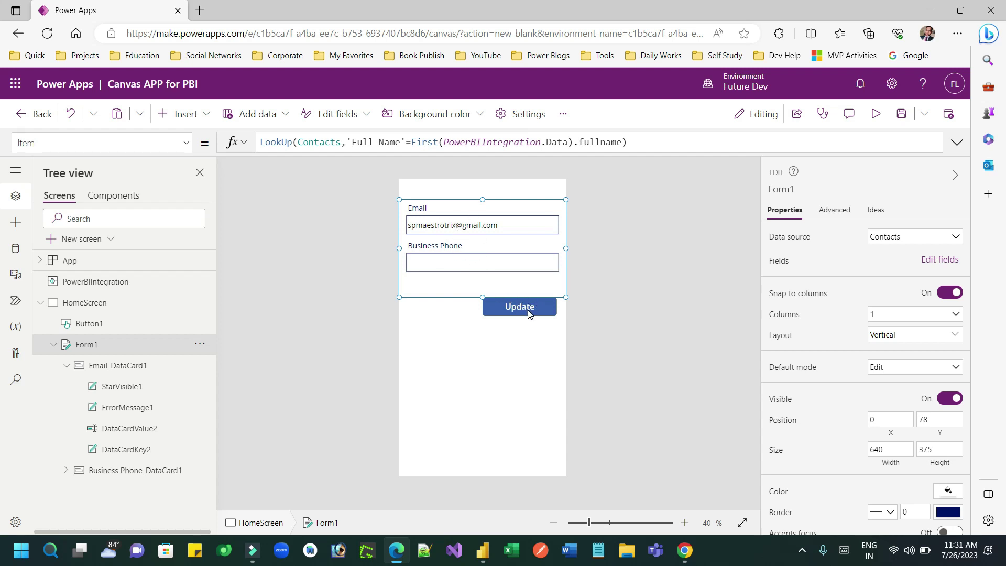
Save the Canvas APP for PBI app and publish this version.
left_click(946, 114)
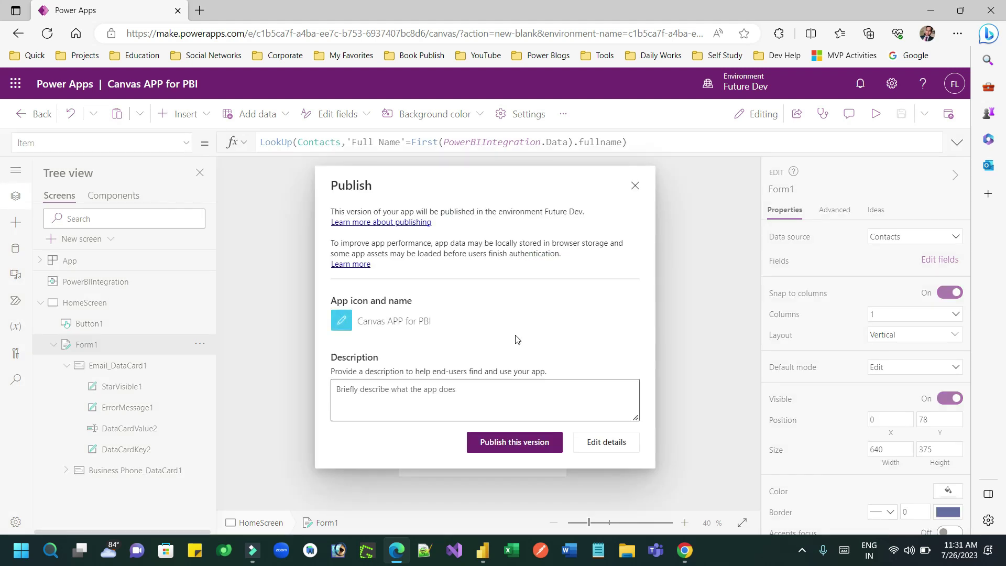
left_click(524, 440)
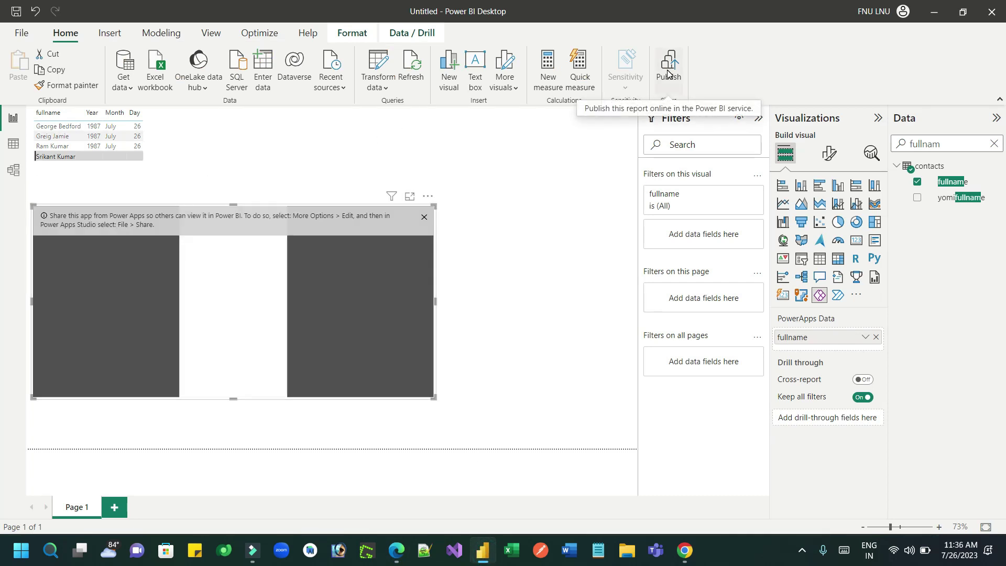
Save ss.pbix to the Desktop and publish it to the Developer Workspace.
left_click(668, 72)
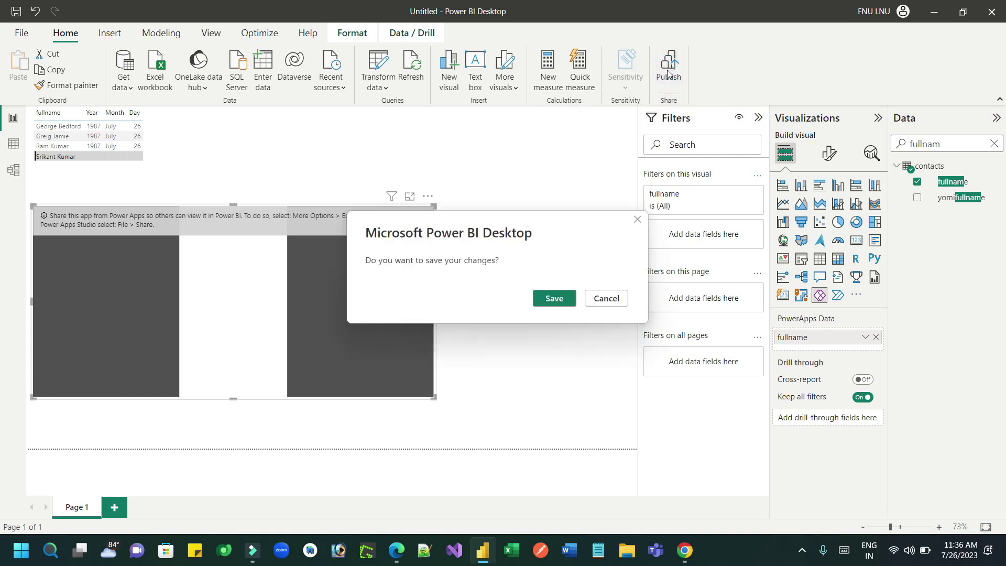
left_click(561, 300)
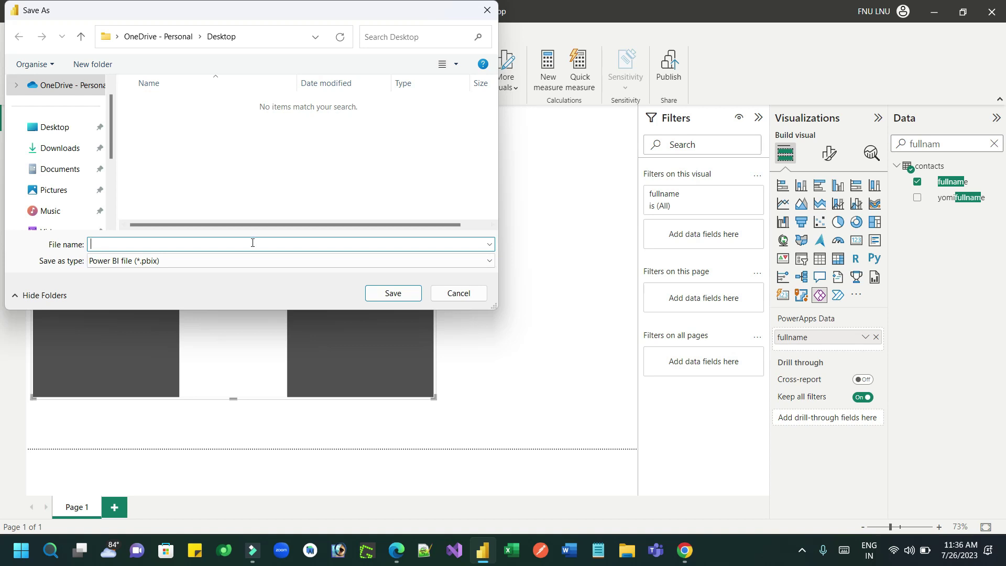
left_click(393, 292)
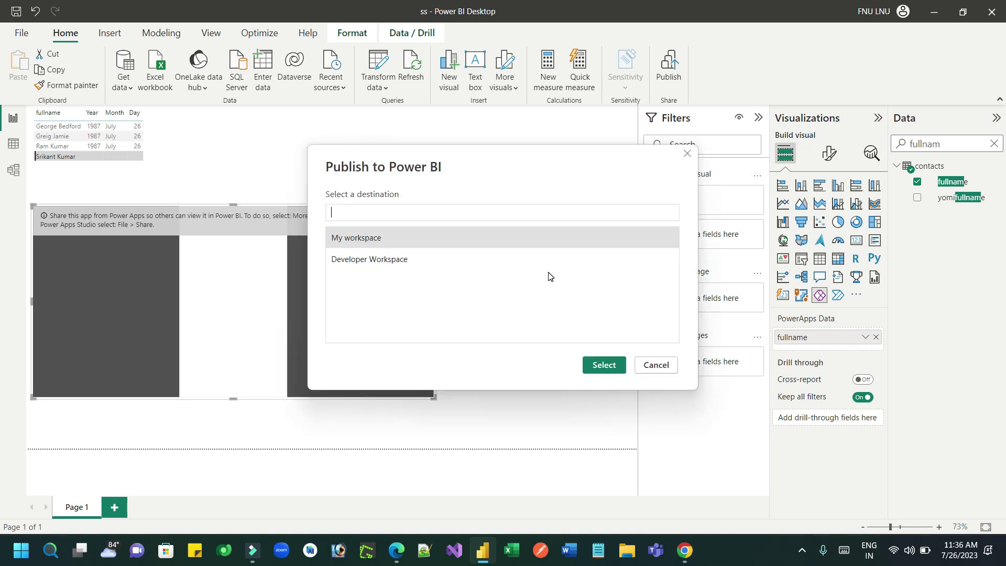
left_click(419, 262)
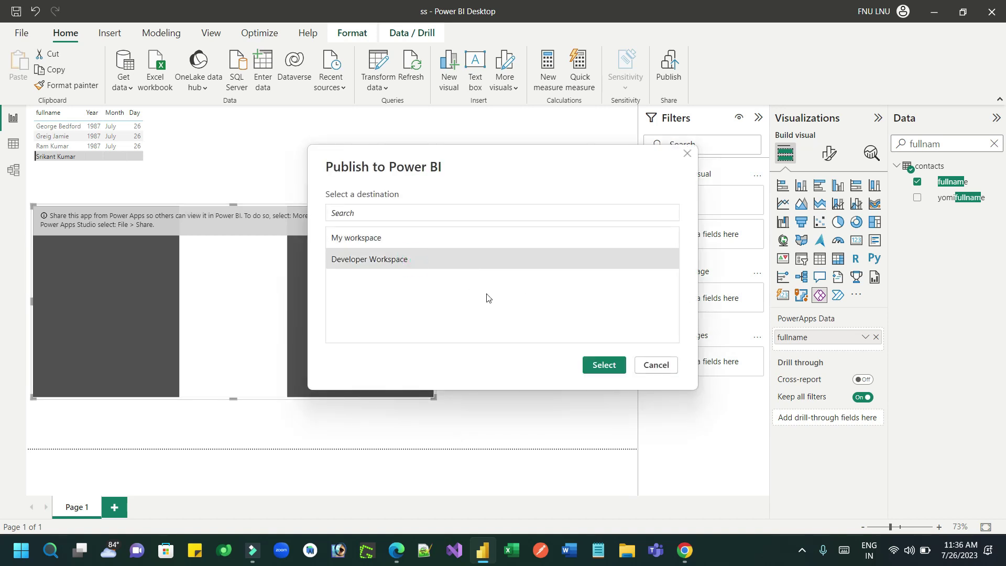
left_click(603, 366)
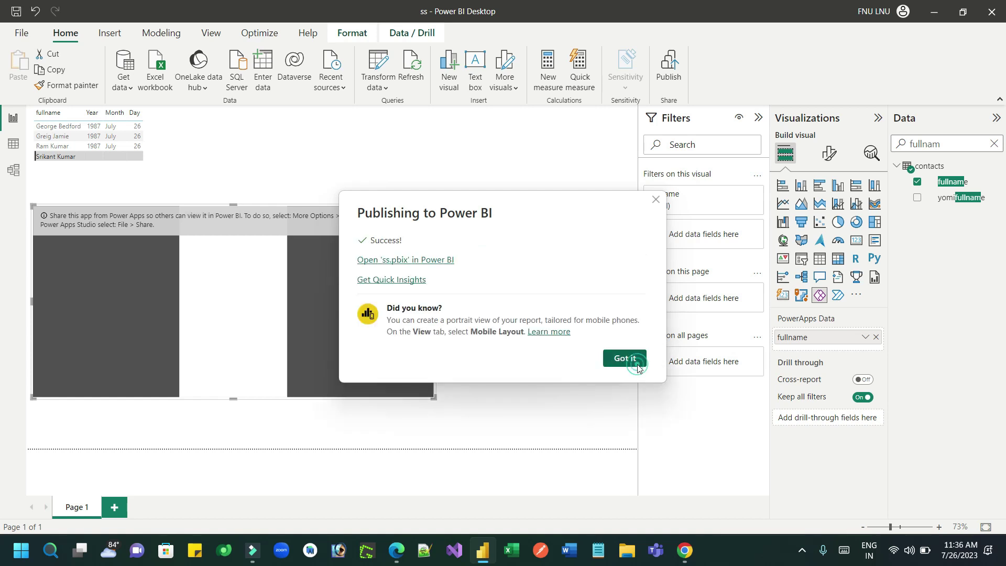
Go from the Power Apps maker portal to the Power BI service, signing in with the existing account.
left_click(632, 358)
left_click(680, 548)
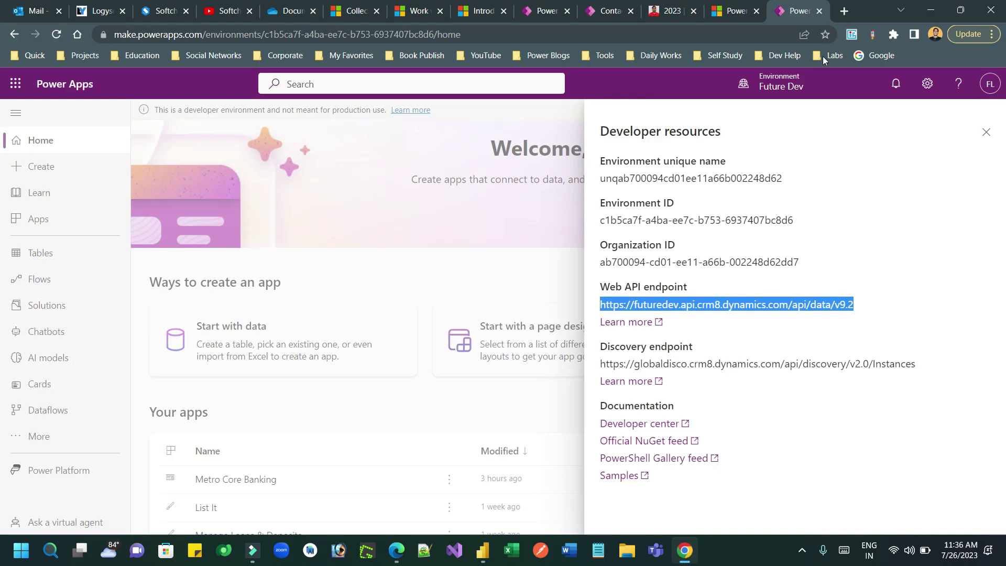
left_click(46, 477)
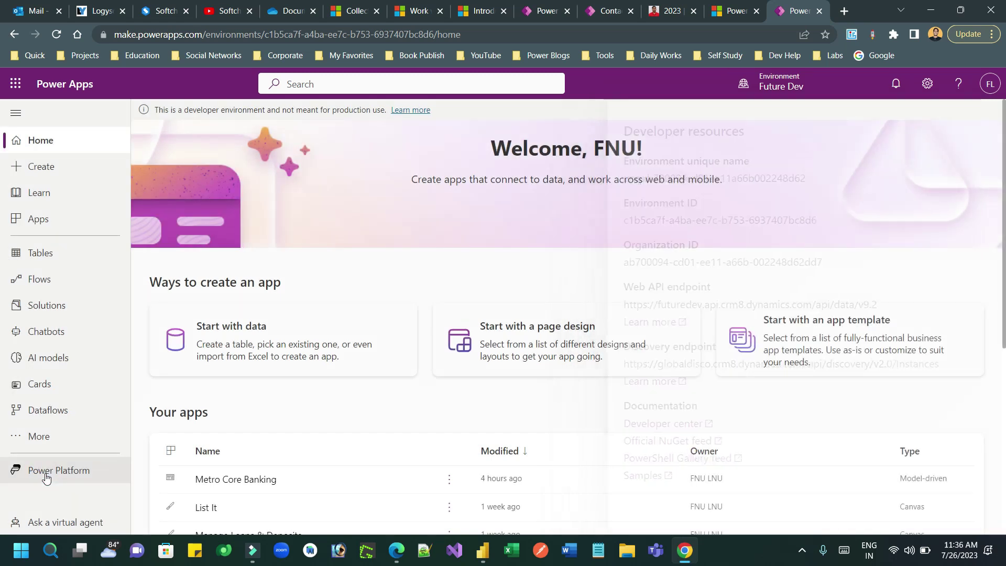
left_click(45, 476)
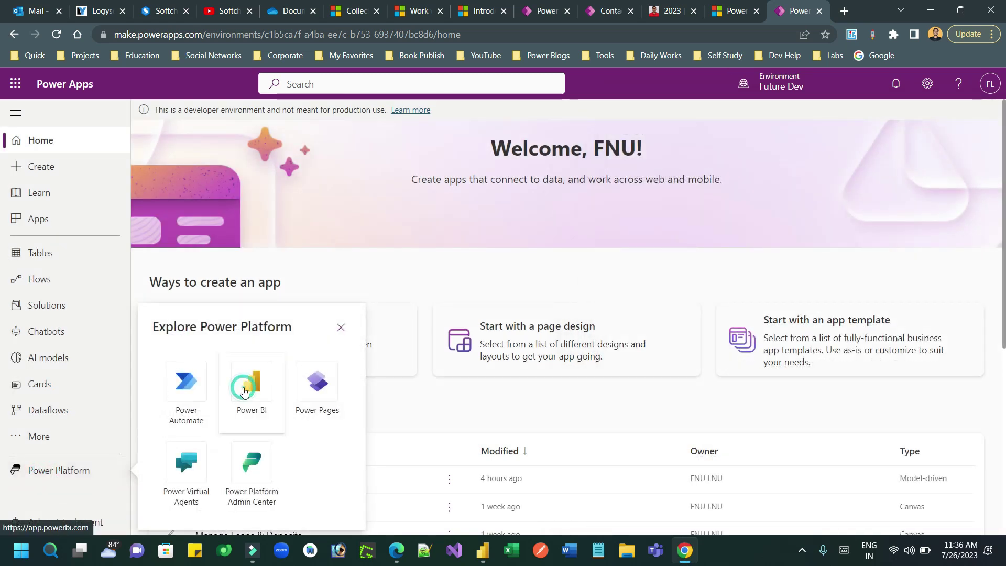
left_click(242, 390)
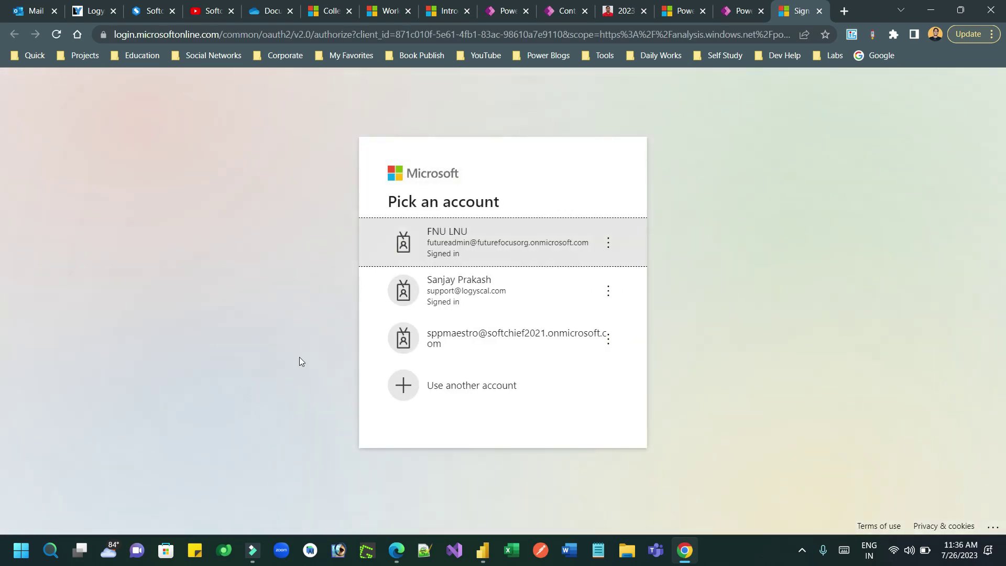
left_click(528, 246)
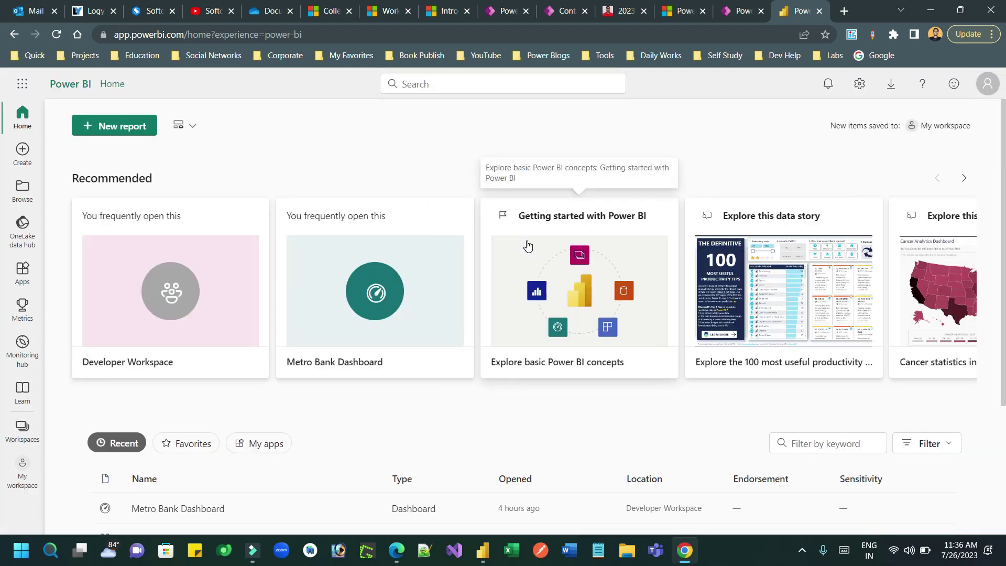
In Developer Workspace, pin the ss report page live to Metro Bank Dashboard.
left_click(32, 442)
left_click(183, 264)
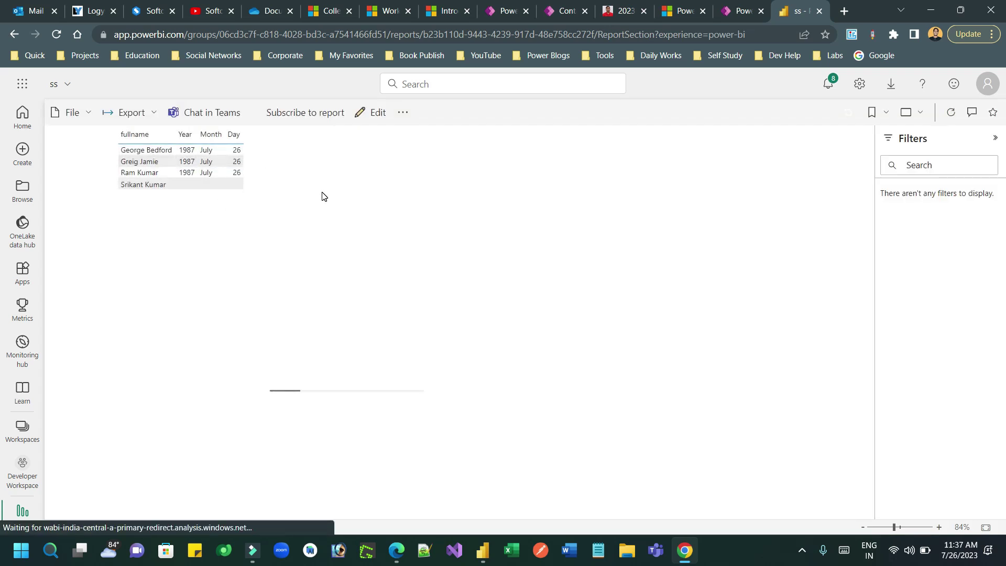
left_click(525, 112)
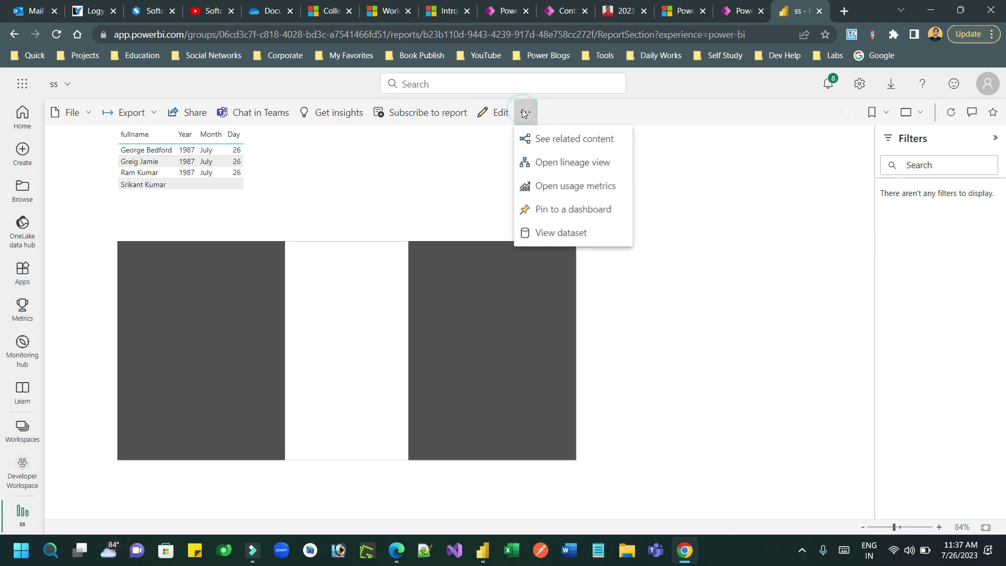
left_click(570, 217)
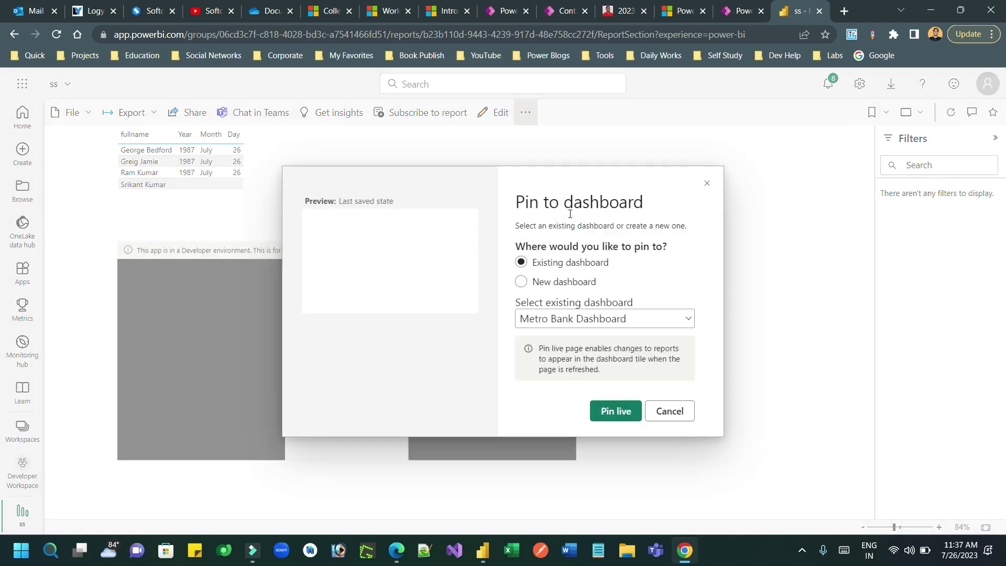
left_click(554, 318)
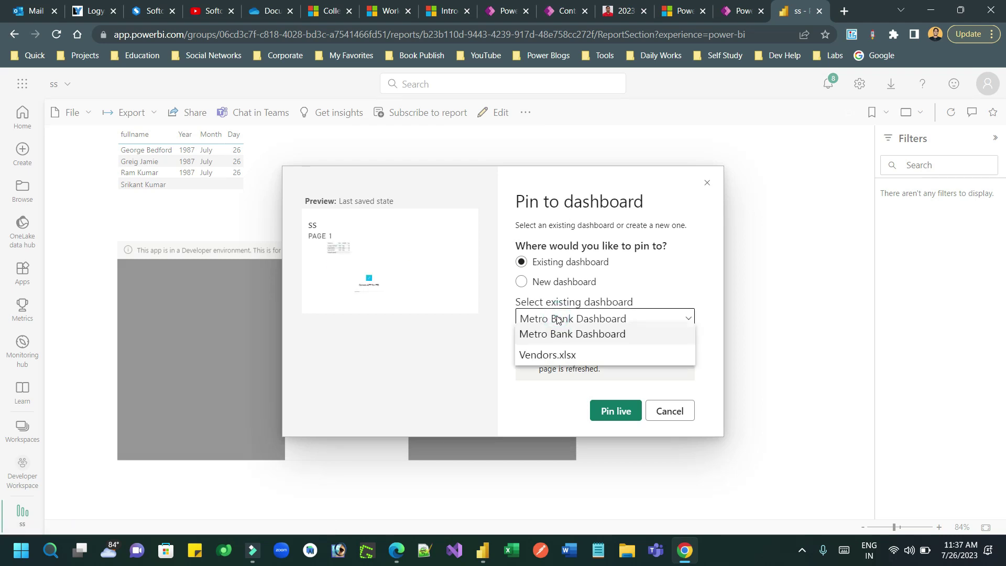
left_click(578, 334)
left_click(614, 411)
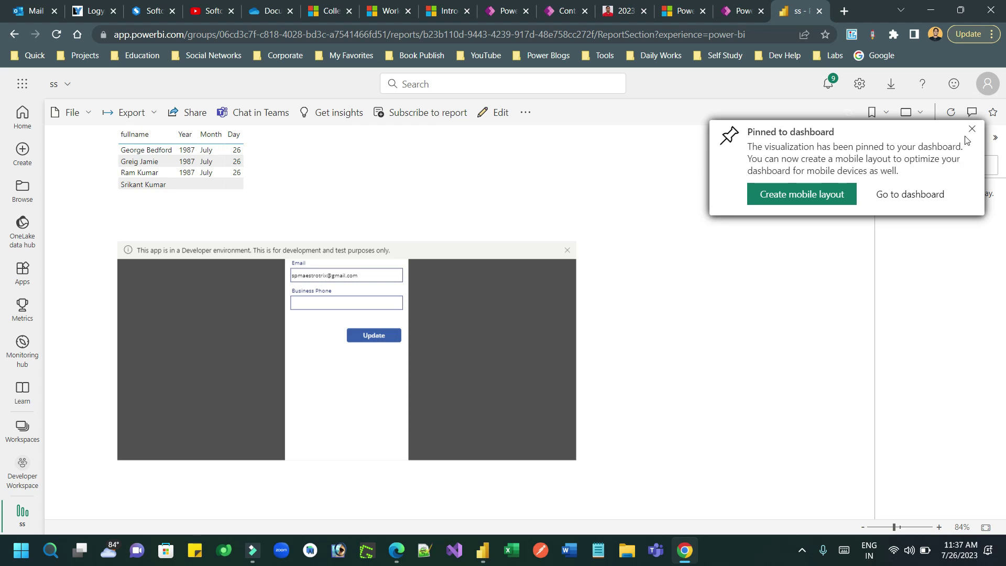
Dismiss the pinned confirmation, close the reopened pin options without re-pinning, and go back.
left_click(971, 130)
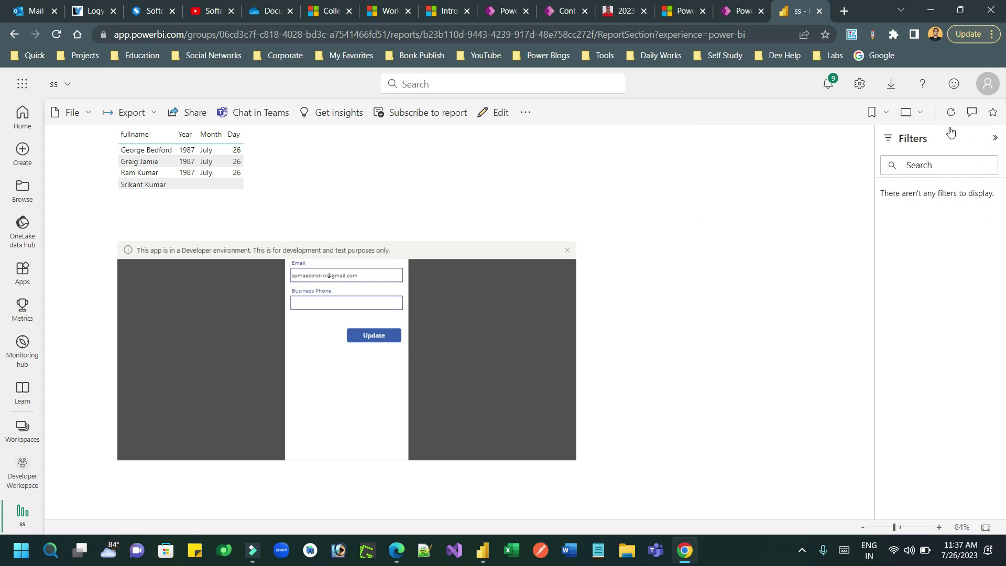
left_click(527, 115)
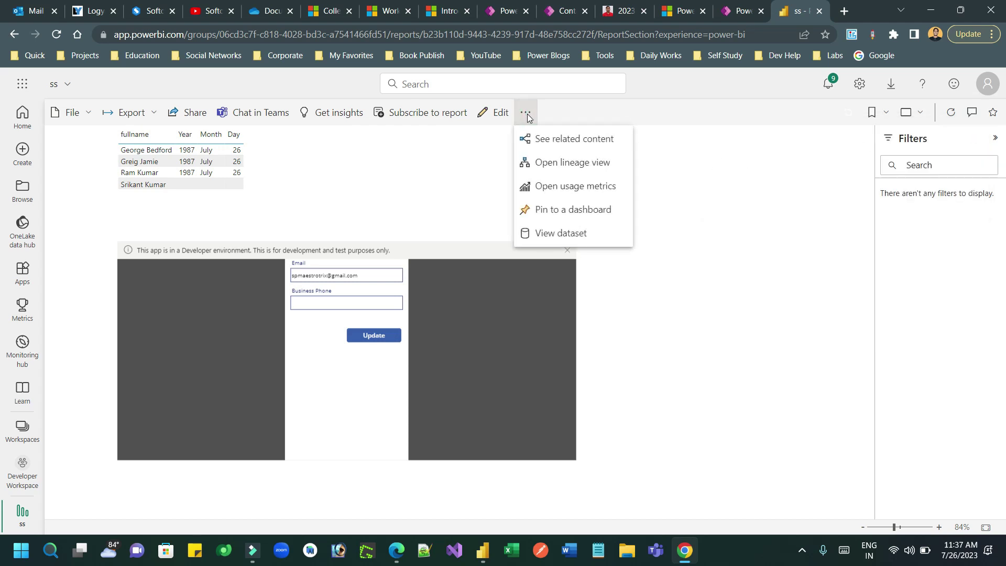
left_click(570, 209)
left_click(707, 182)
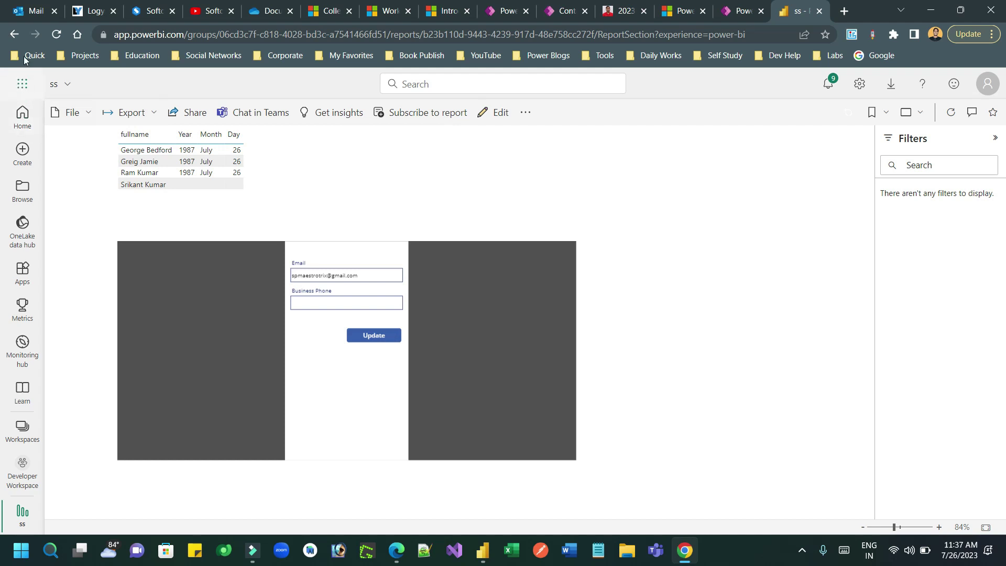
left_click(14, 38)
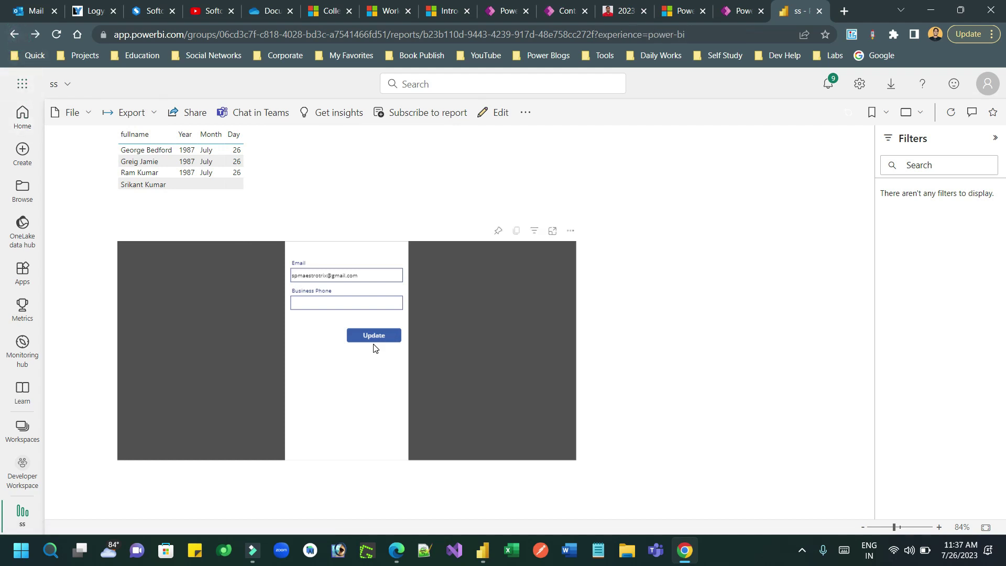
Open Metro Bank Dashboard from Developer Workspace and scroll down to the pinned ss tile.
left_click(22, 428)
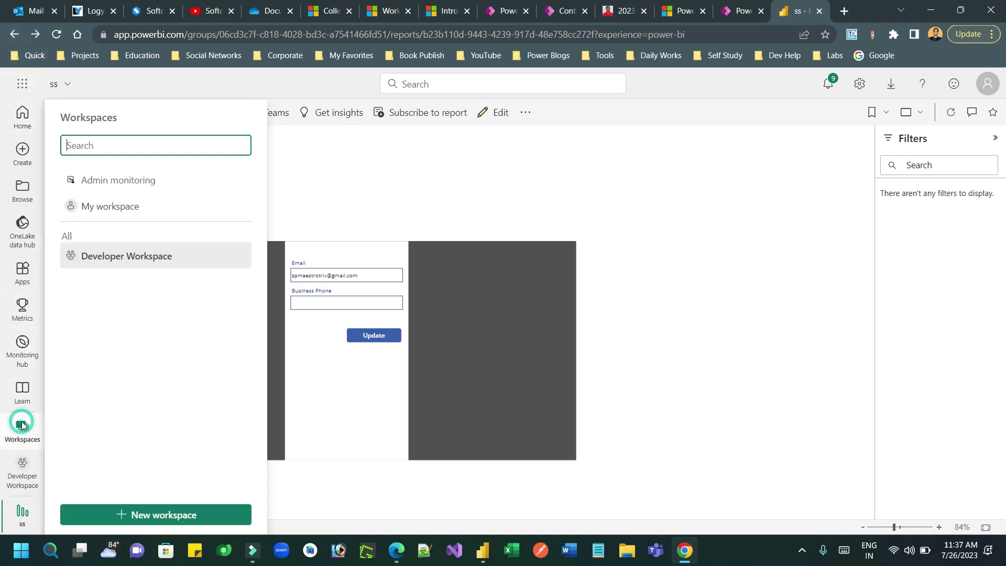
left_click(123, 254)
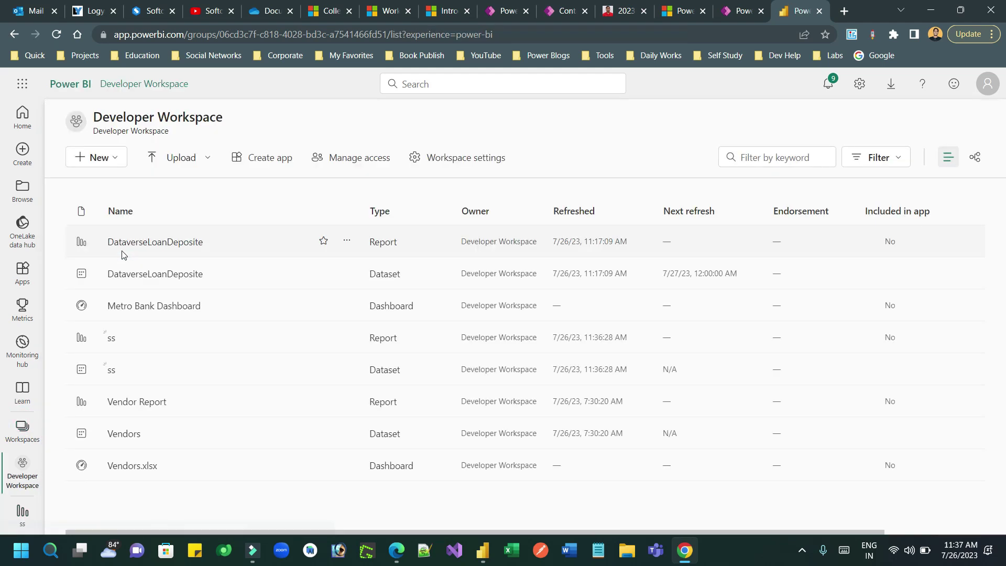
left_click(157, 308)
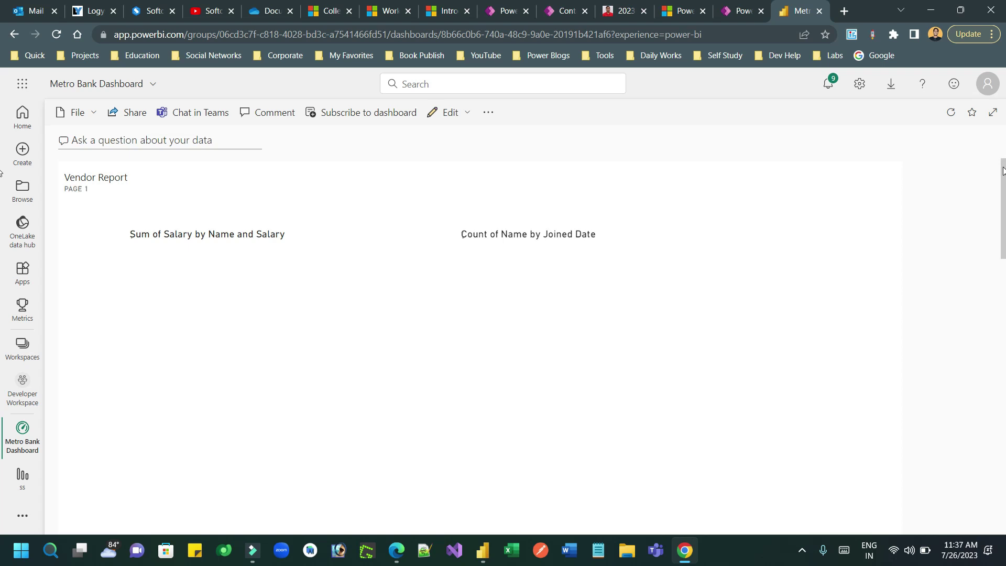
left_click_drag(1002, 170, 1004, 430)
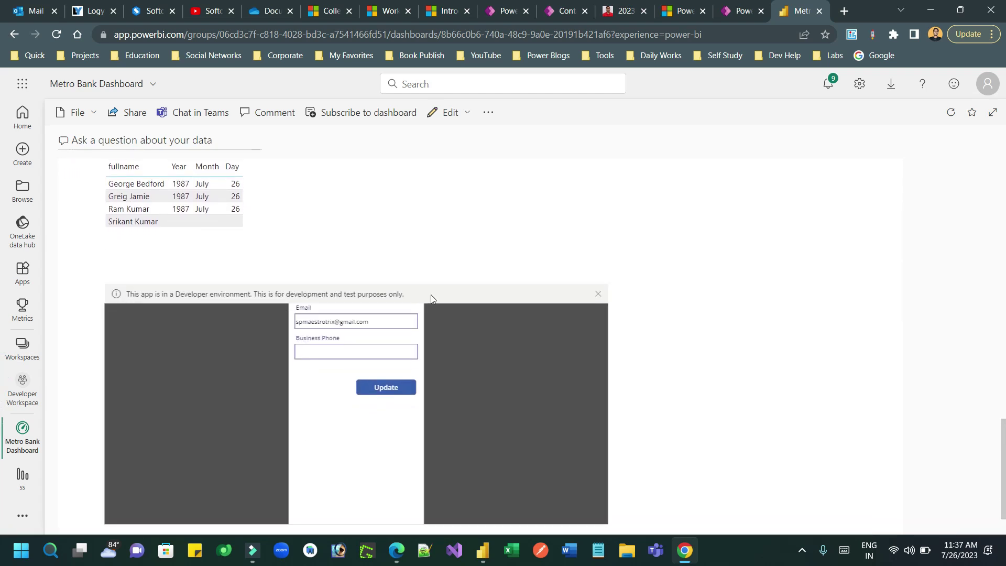
Select each of the four contacts in the fullname table in turn, ending on the first.
left_click(130, 186)
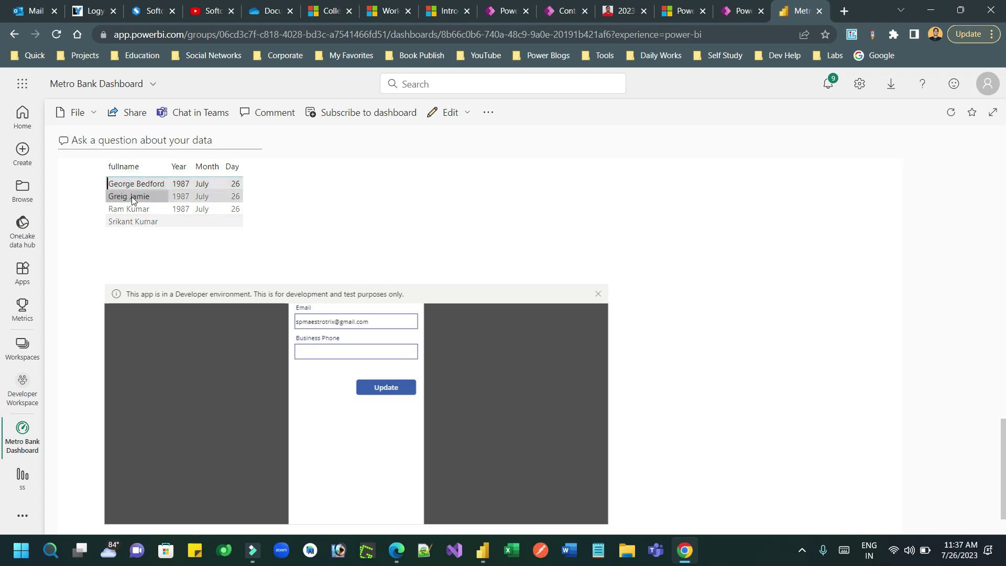
left_click(132, 197)
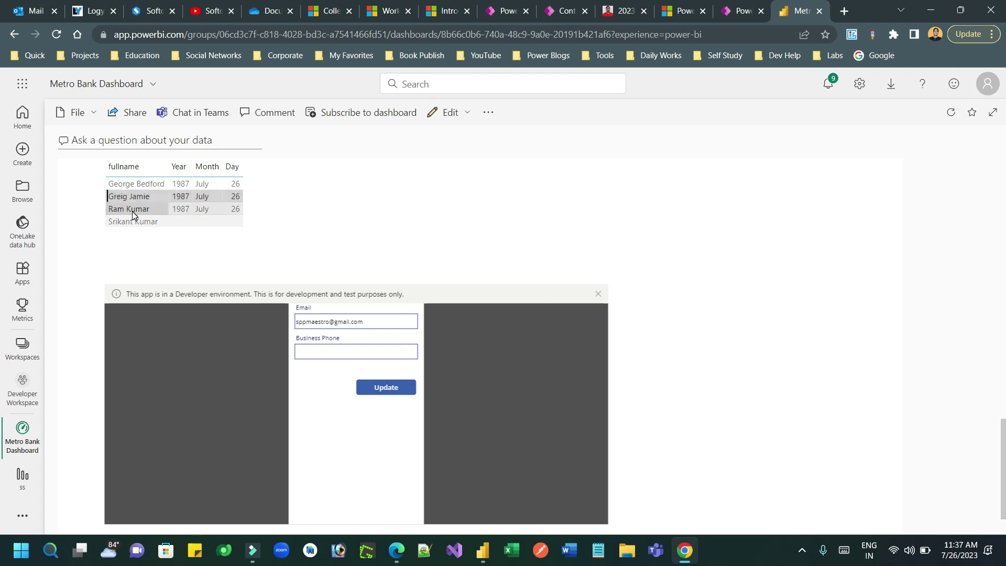
left_click(132, 211)
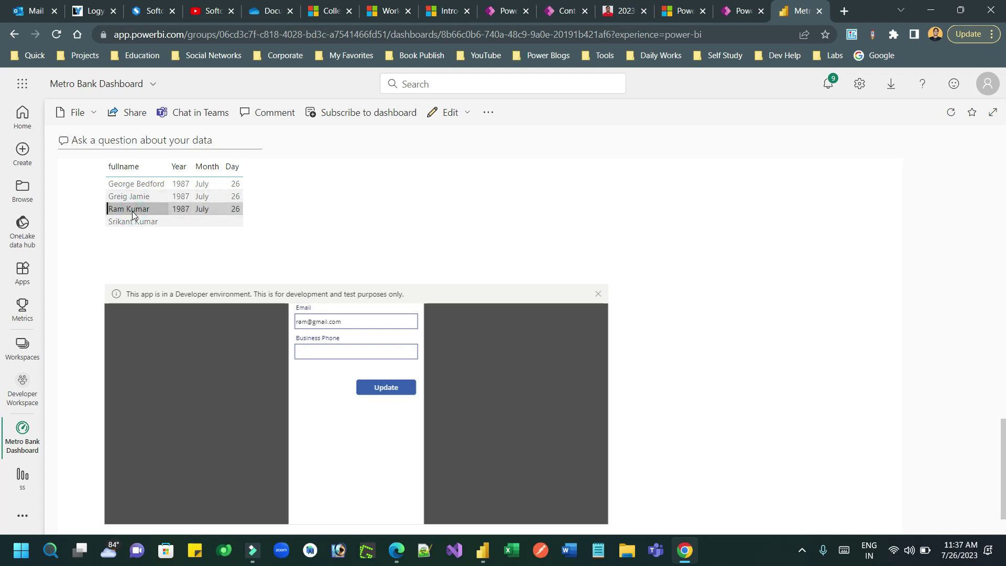
left_click(133, 223)
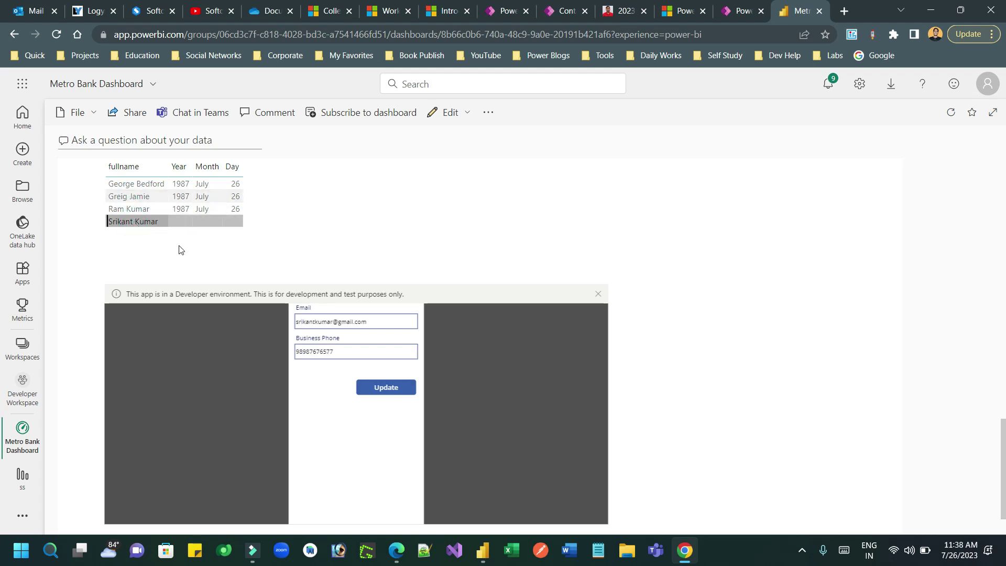
left_click(137, 186)
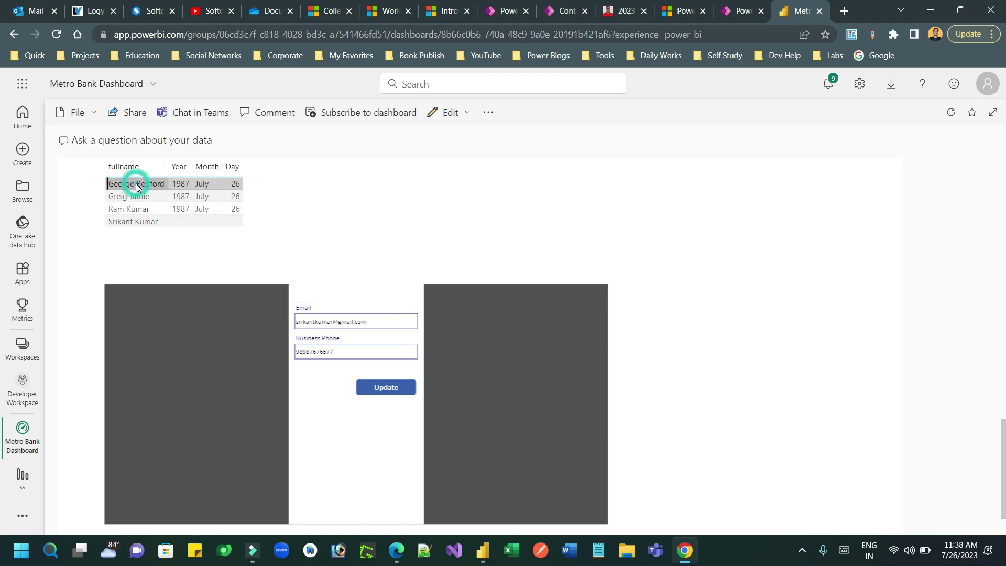
Replace the username part of the first contact's Email with the new username.
double_click(325, 324)
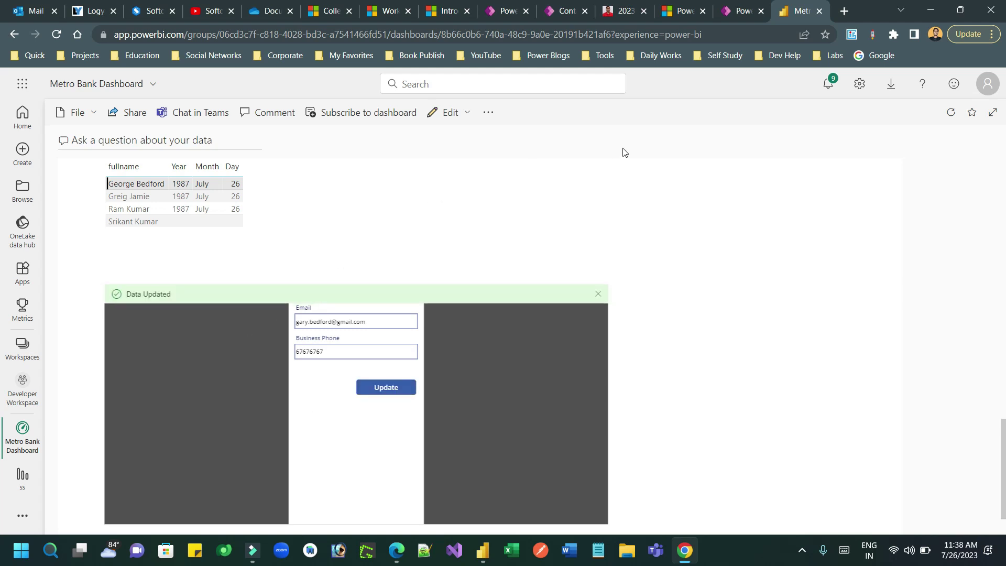
Refresh the Dataverse My Active Contacts list to check the saved email and phone.
left_click(561, 11)
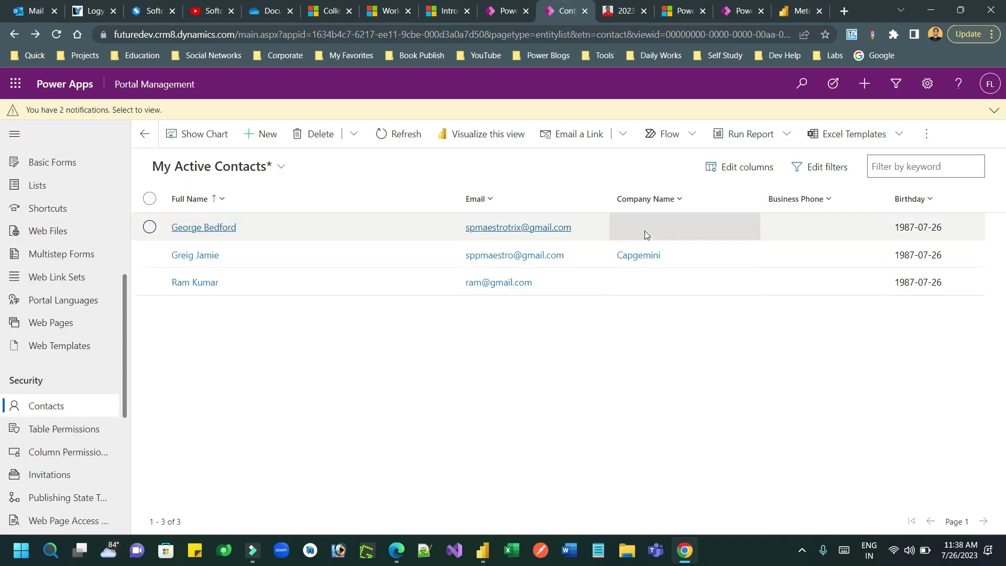
left_click(405, 135)
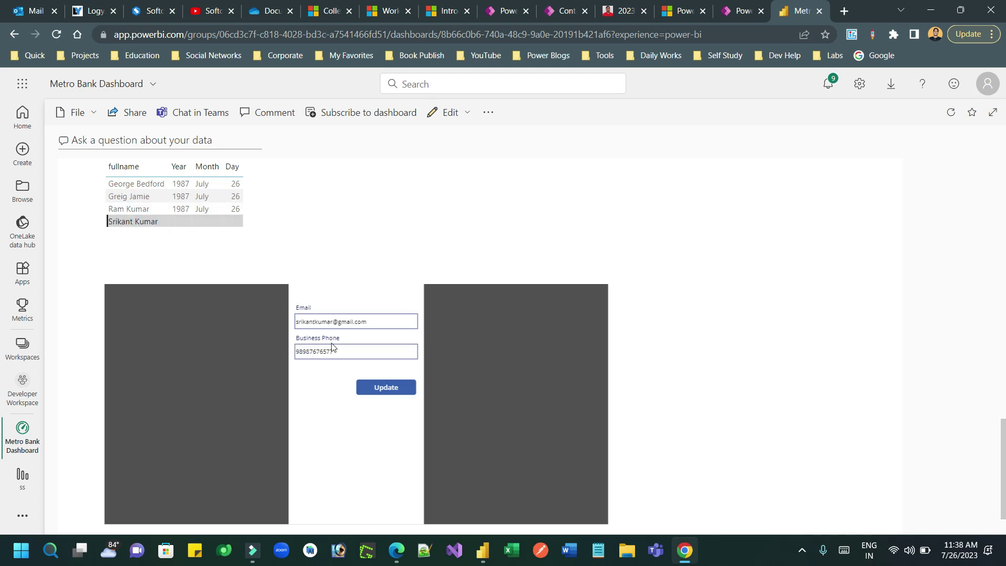
Select the third contact in the fullname table to load its details into the form.
left_click(156, 209)
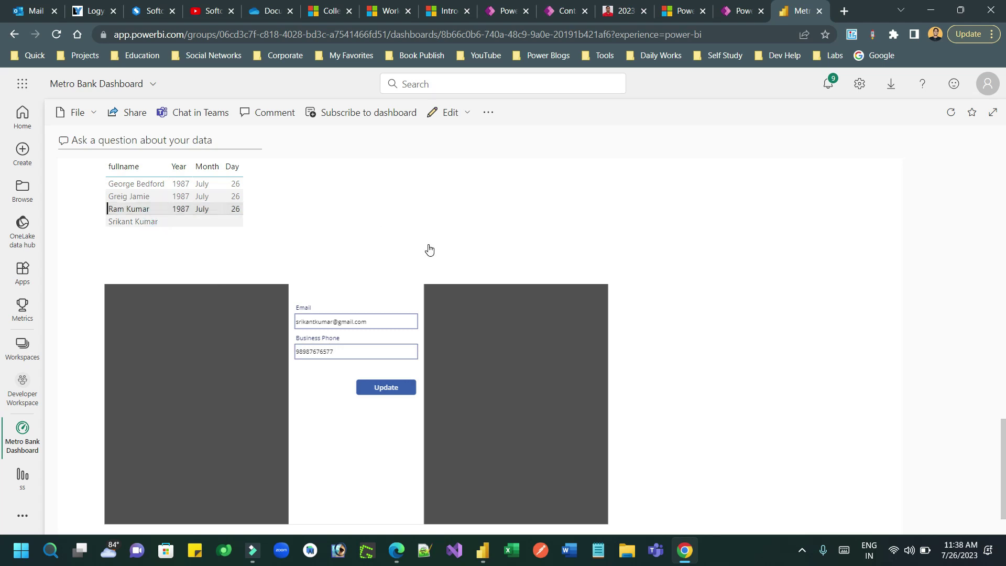